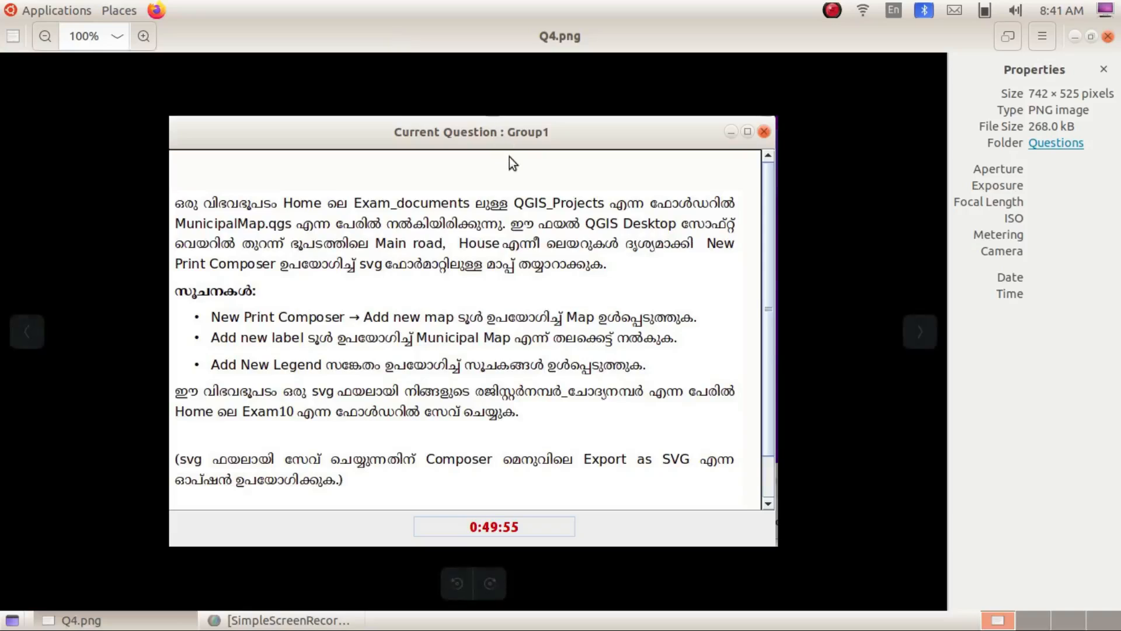
Launch QGIS Desktop from the Education applications and dismiss the startup tips
click(58, 5)
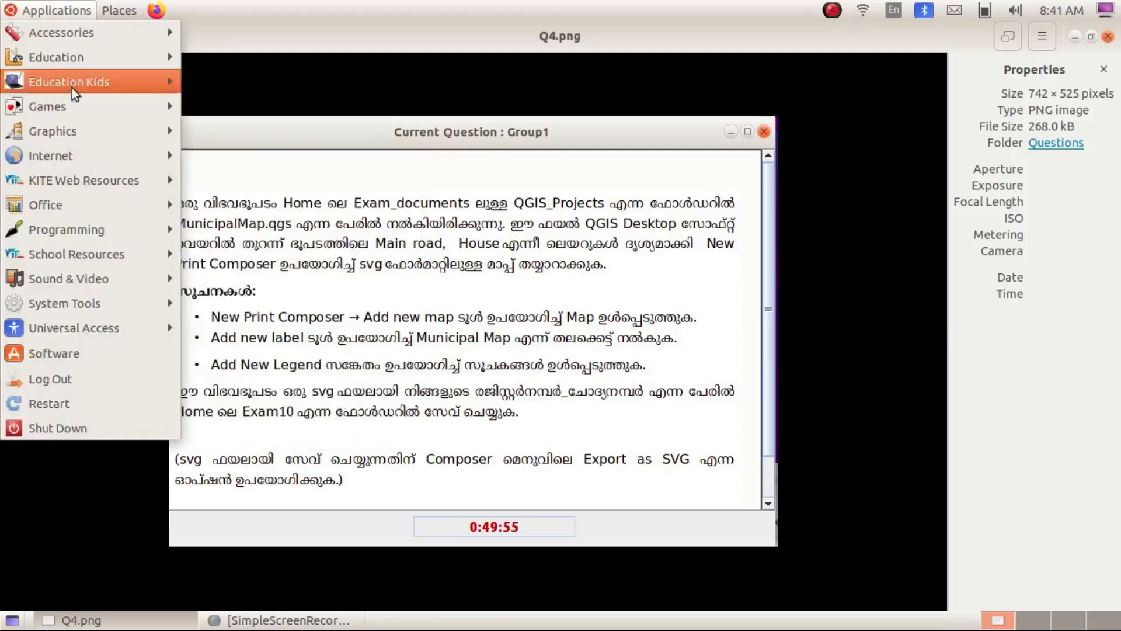
mouse_move(76, 62)
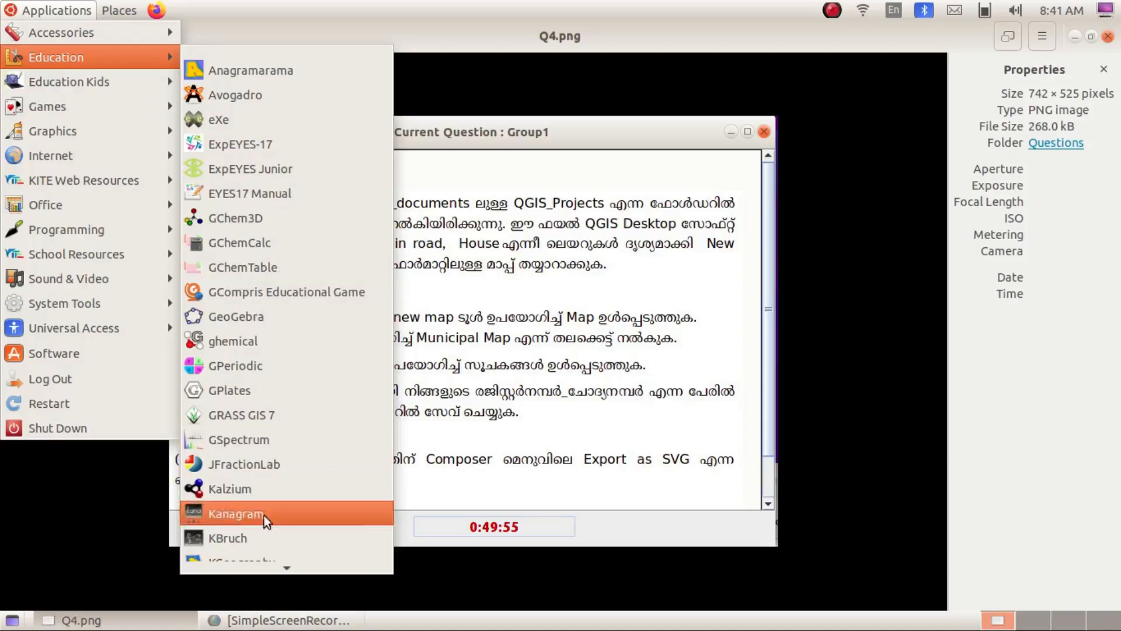
mouse_move(286, 565)
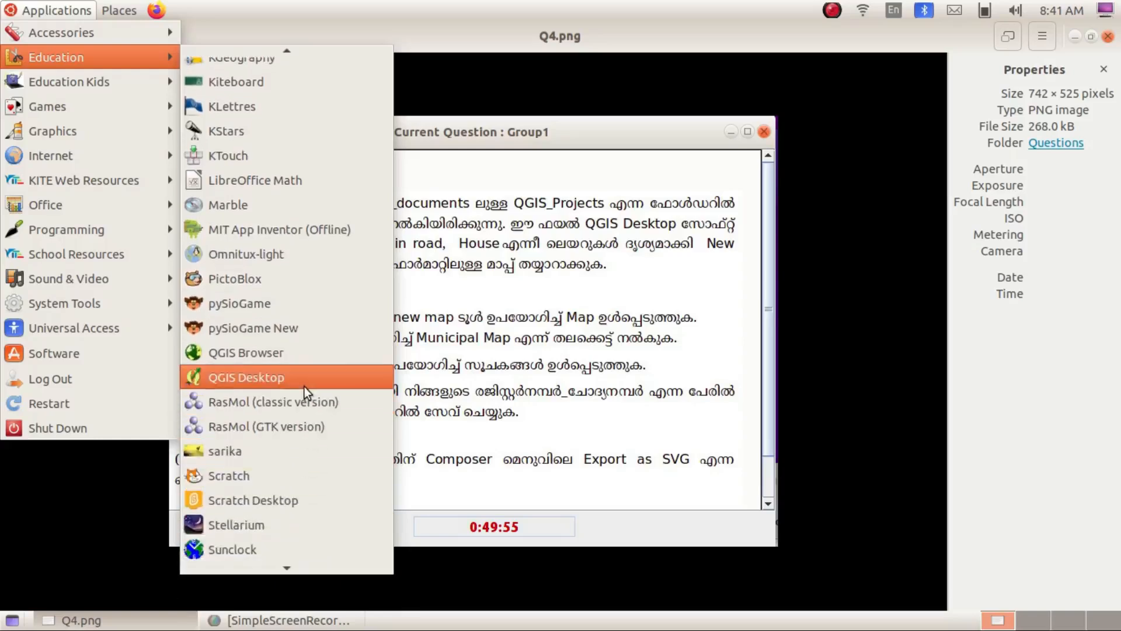
click(304, 384)
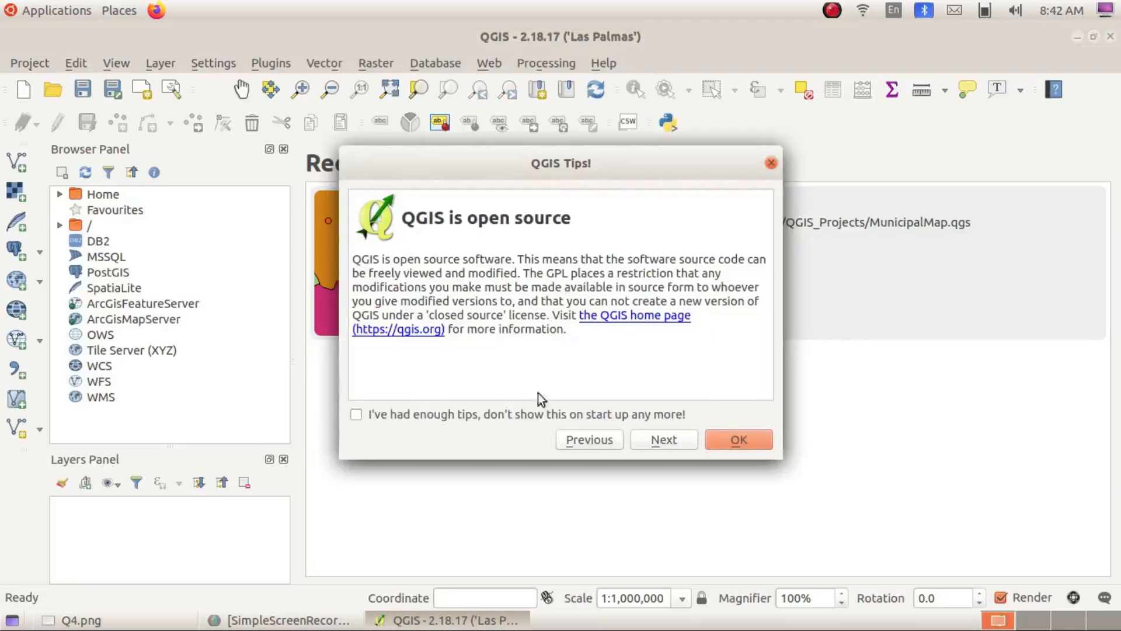
click(716, 449)
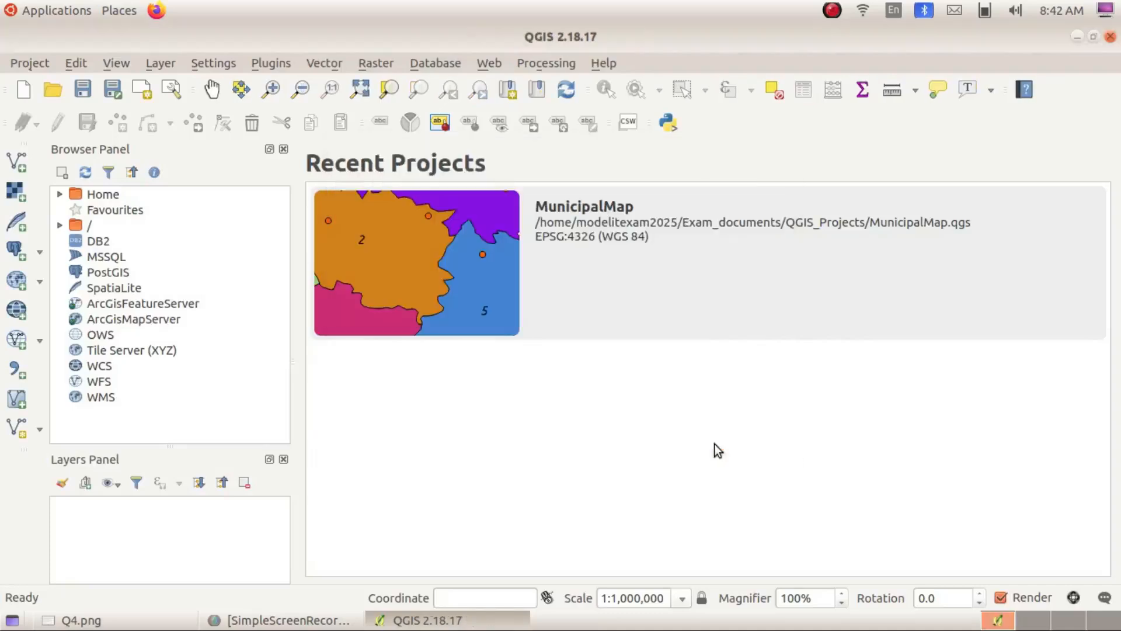
Open the project MunicipalMap.qgs from the QGIS_Projects folder inside Exam_documents in the home folder
click(32, 65)
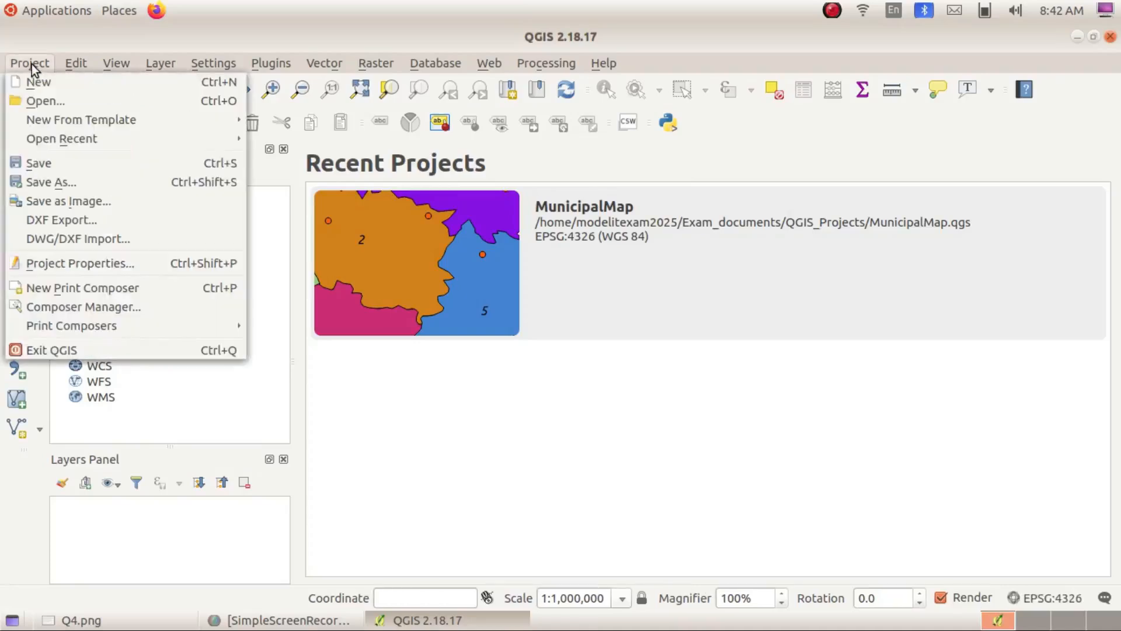
click(41, 96)
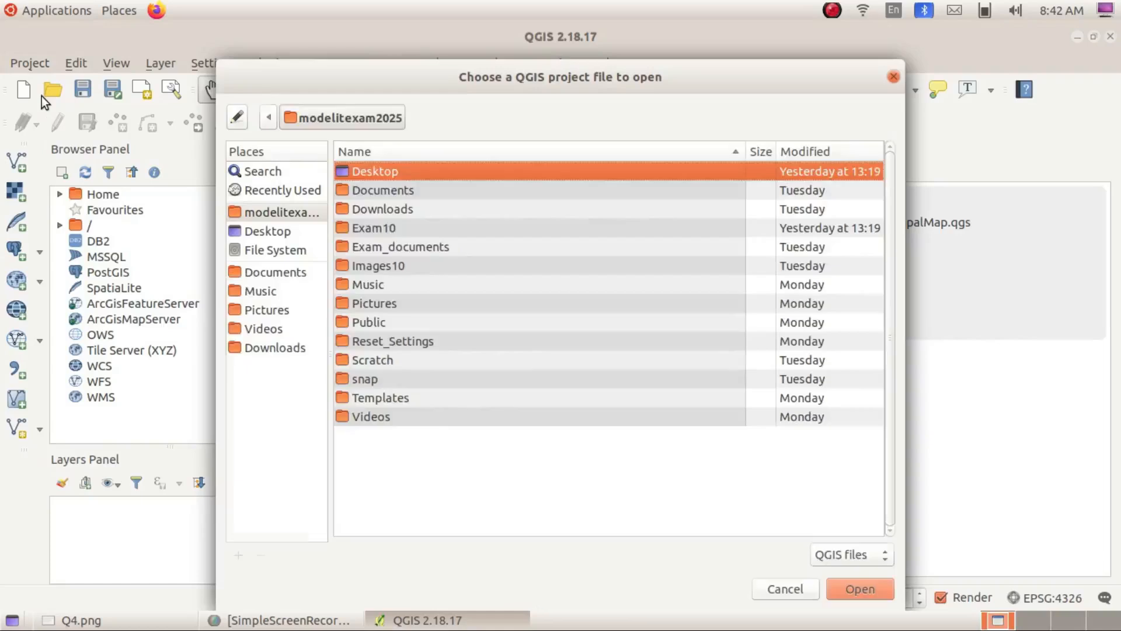
click(268, 210)
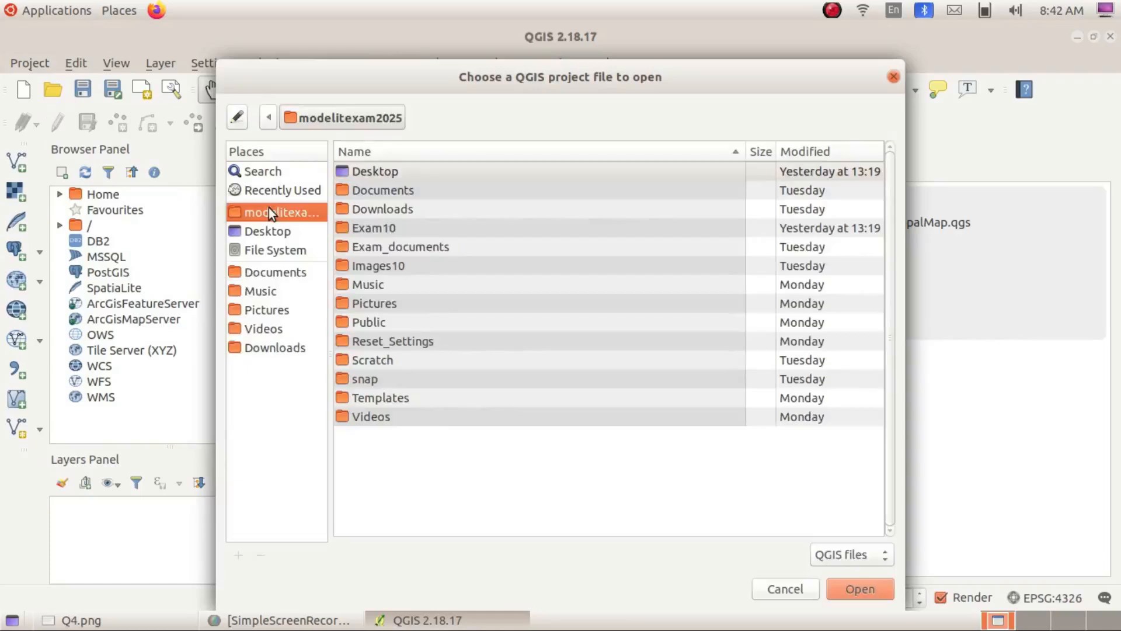
double_click(379, 244)
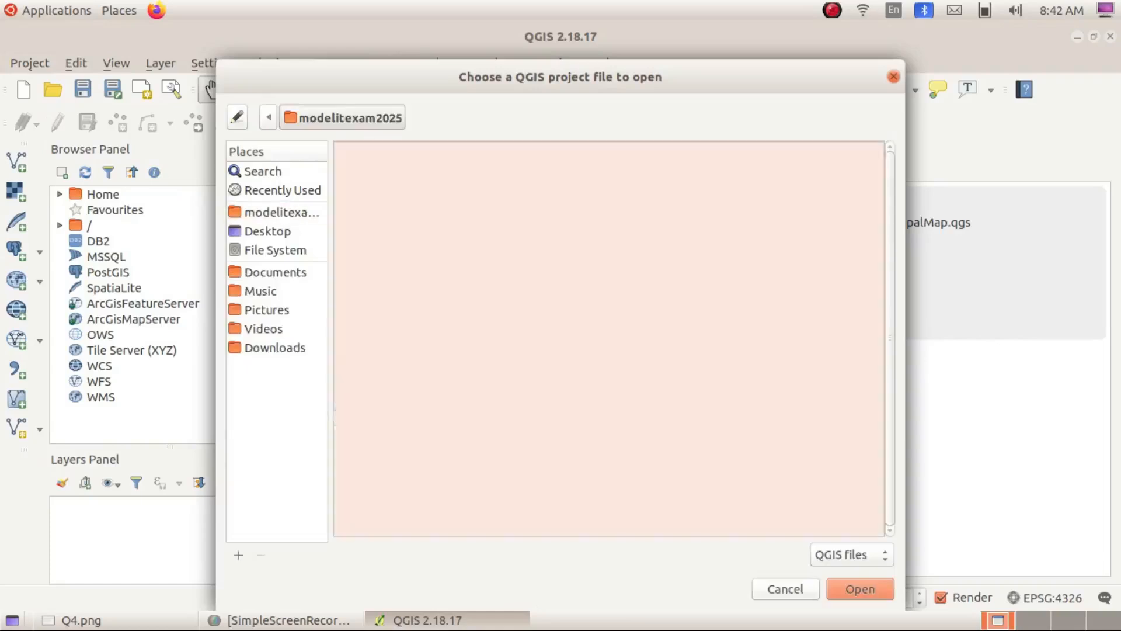
click(386, 213)
double_click(386, 213)
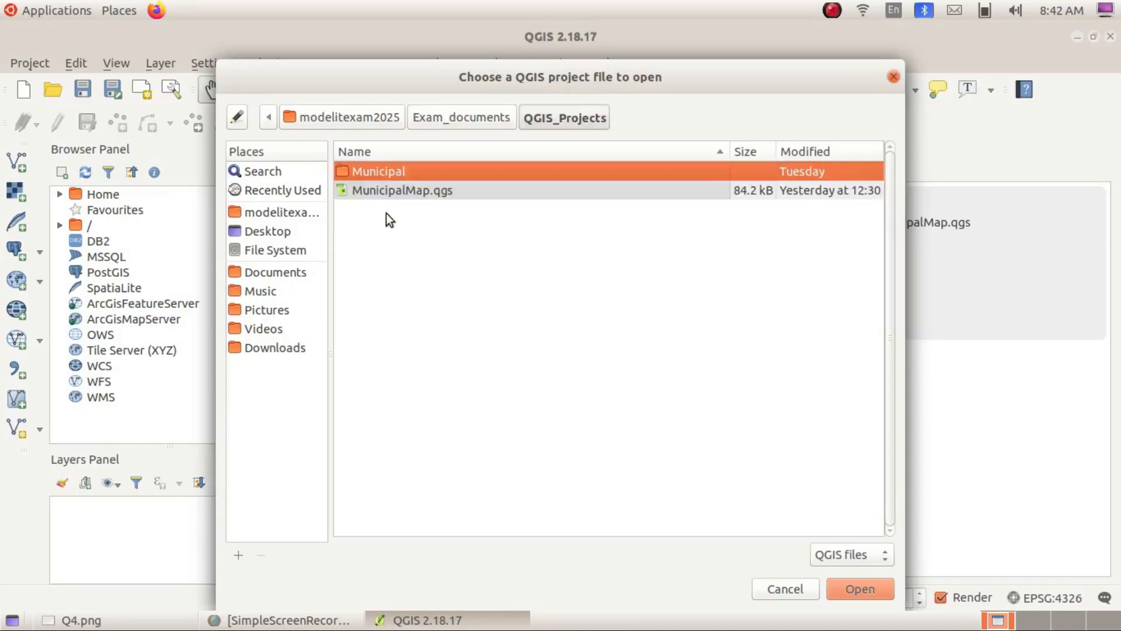
click(419, 189)
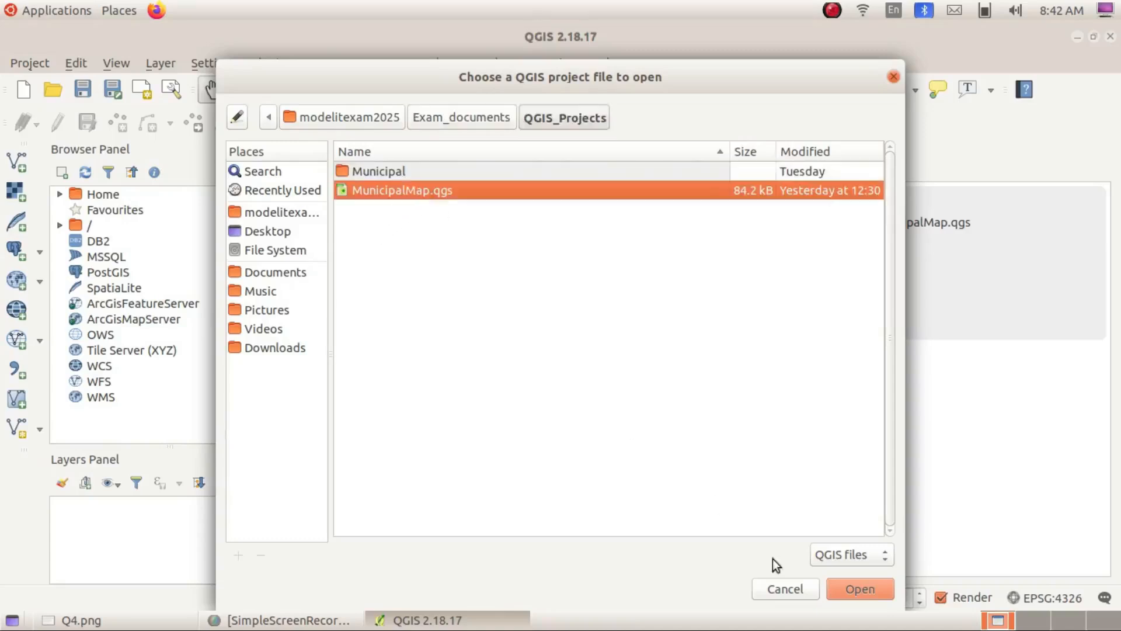
click(853, 586)
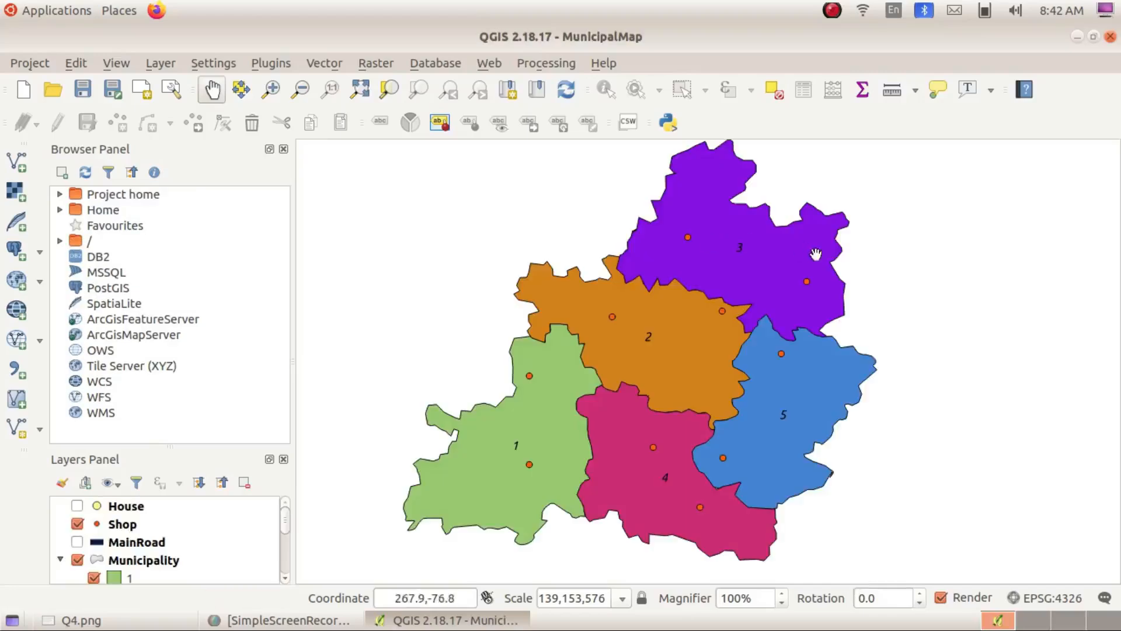
Check the exam question in Q4.png, return to QGIS, and make the House and MainRoad layers visible
click(167, 621)
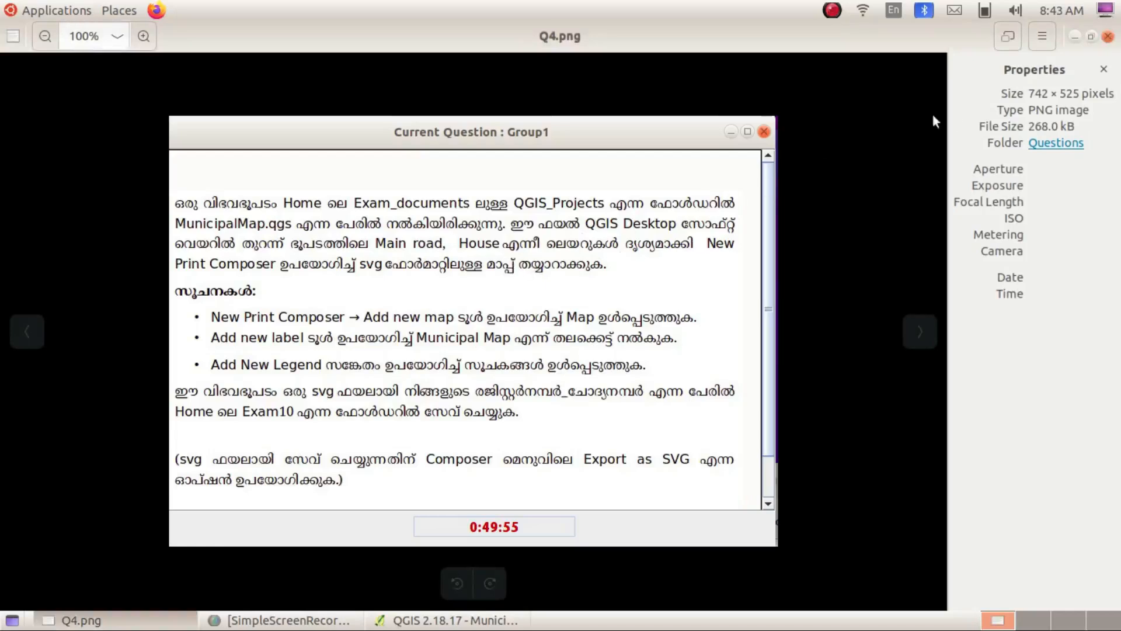
click(1074, 37)
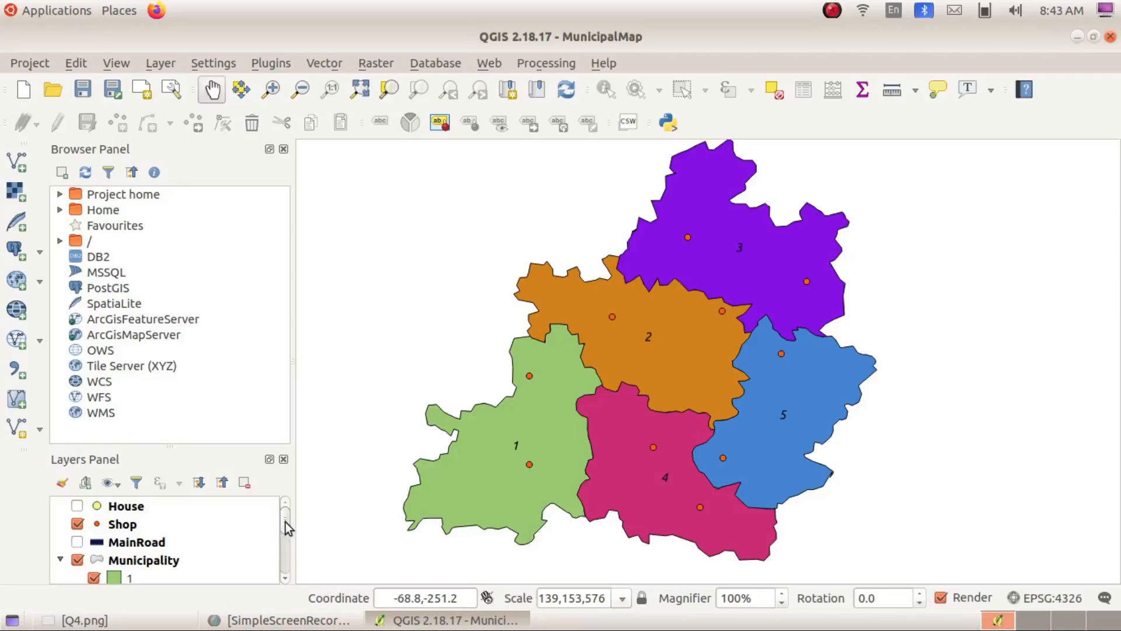
click(75, 505)
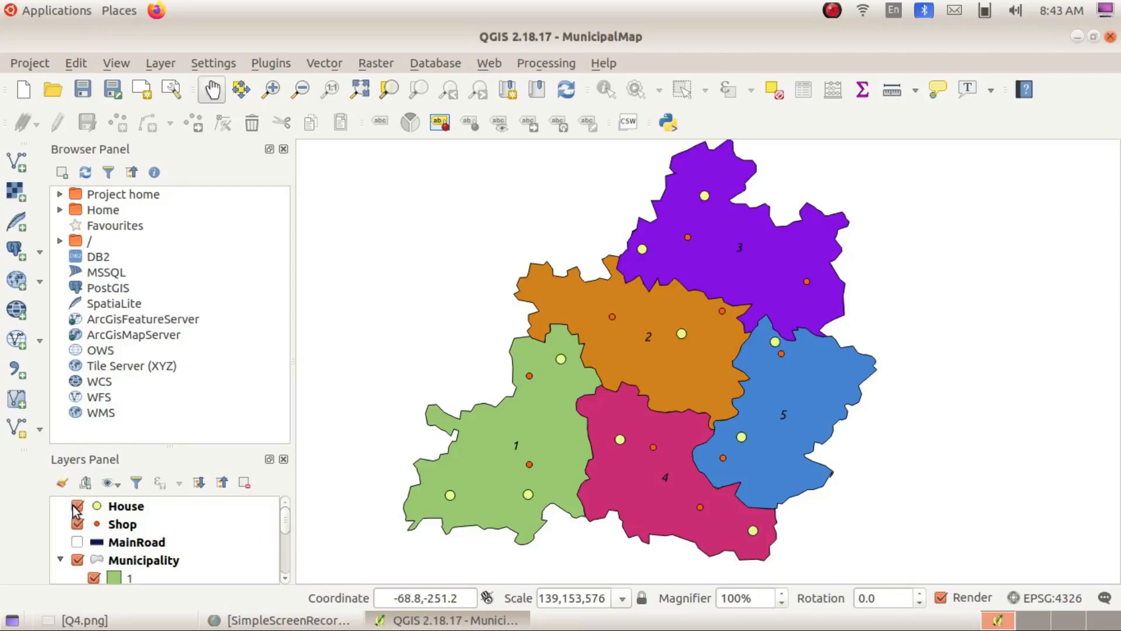
click(77, 542)
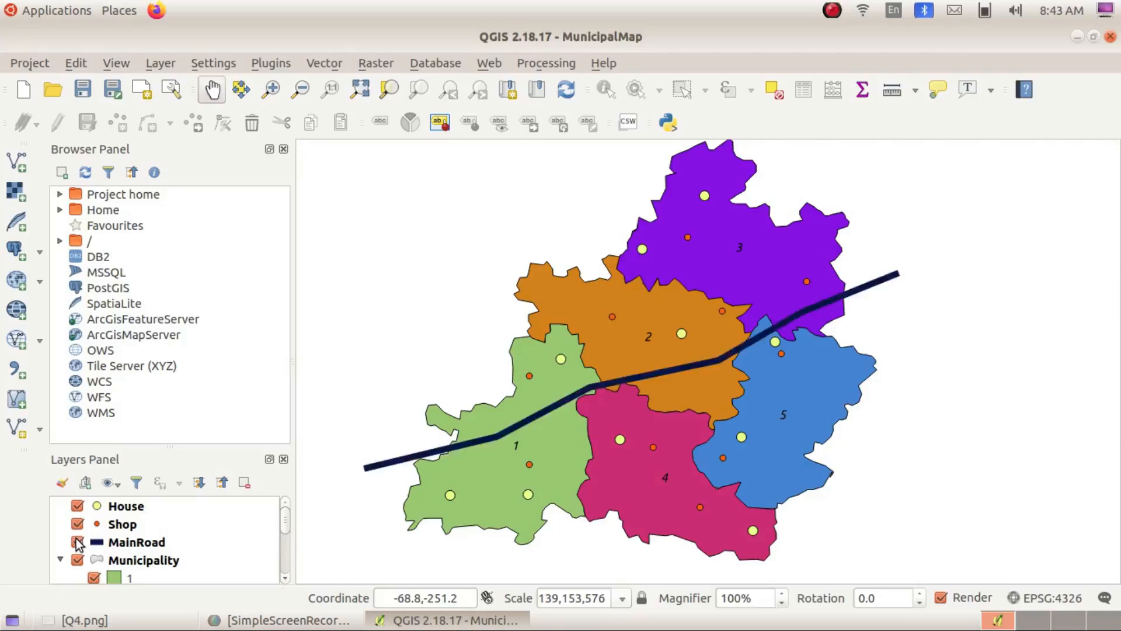
Consult the Q4.png question again and create a new print composer titled map2 in QGIS
click(114, 629)
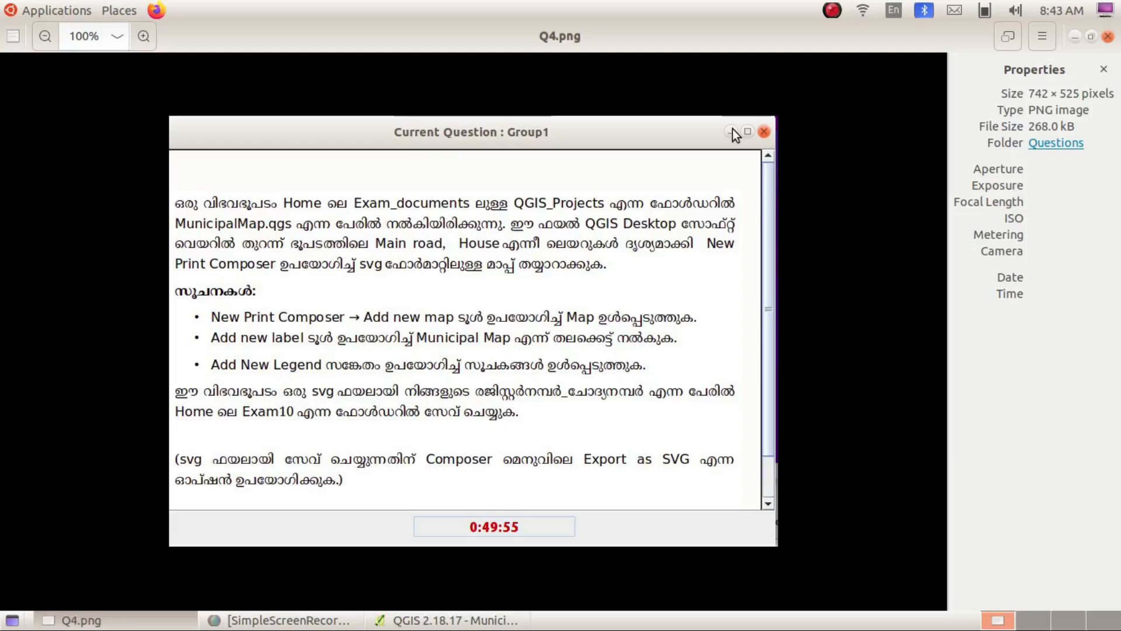
click(1078, 35)
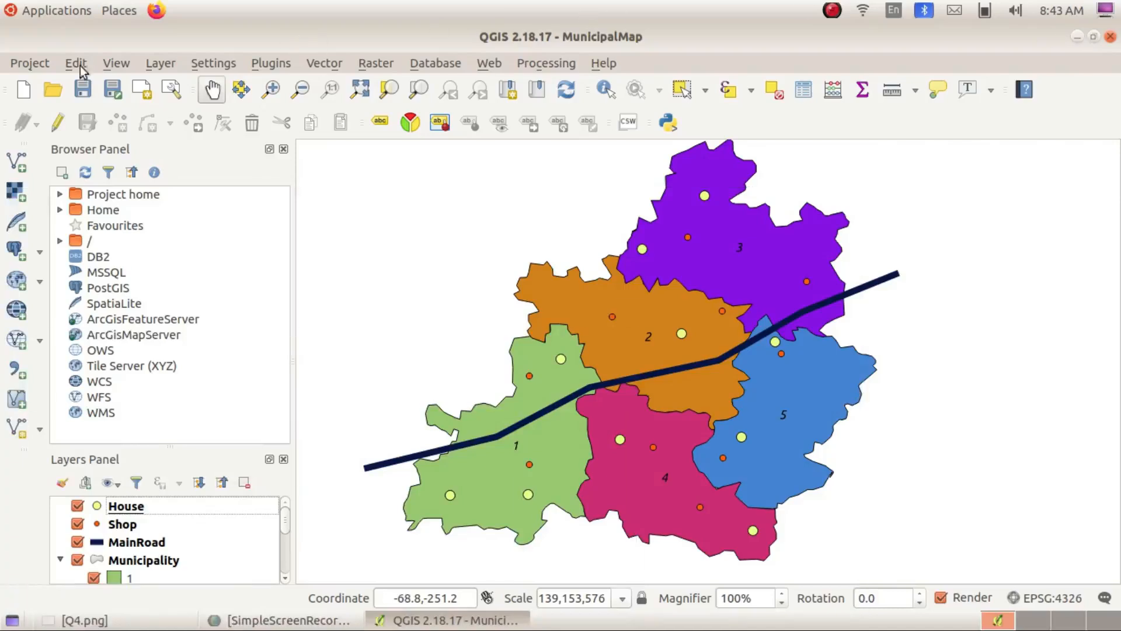
click(36, 65)
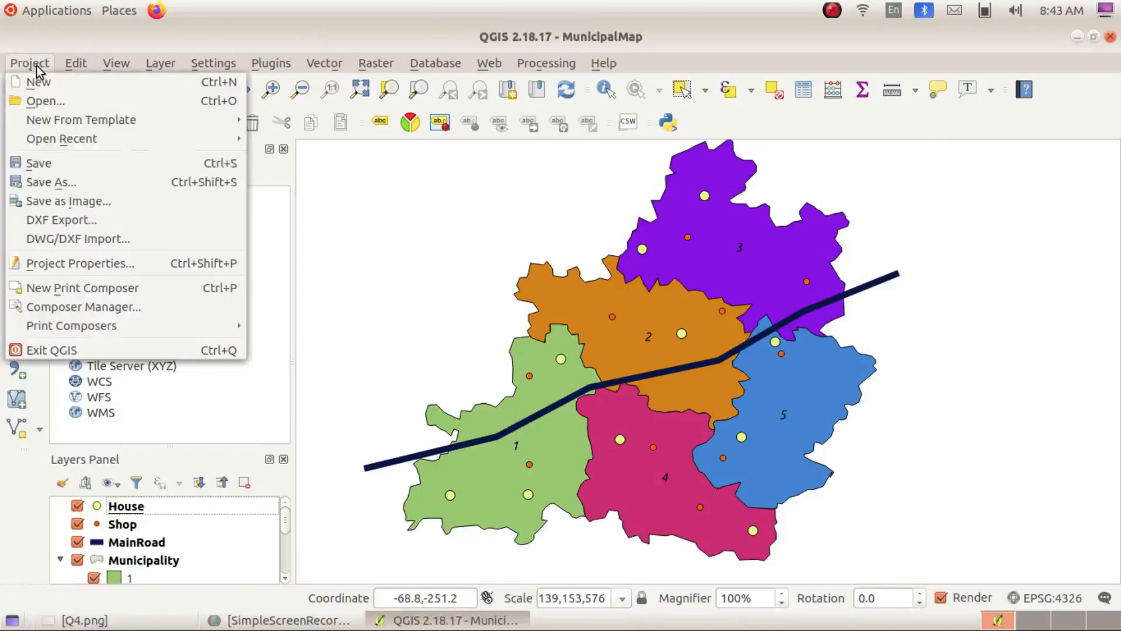
click(52, 280)
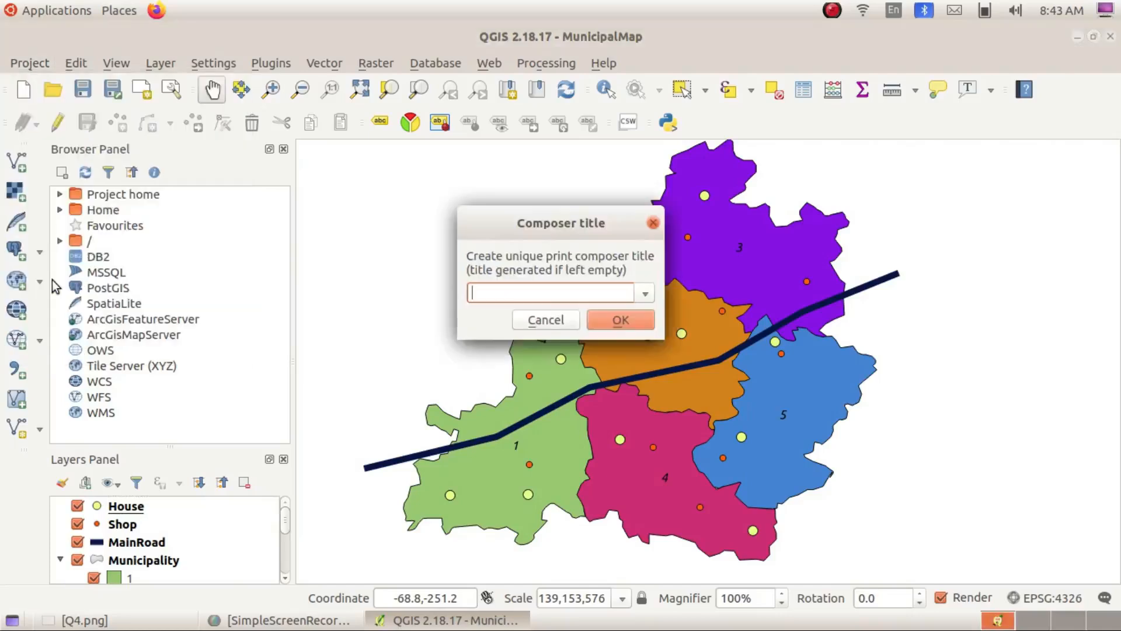
text(Map)
click(599, 327)
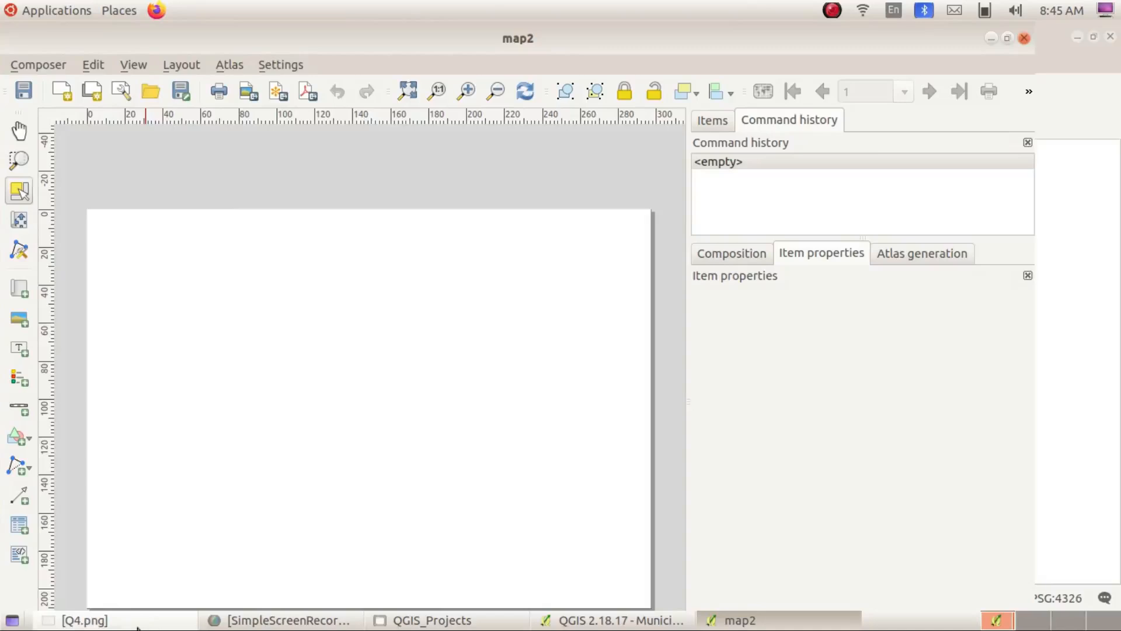
Check the question's map instruction, then add a new map about 160 mm wide in the lower middle of the composer page
click(138, 624)
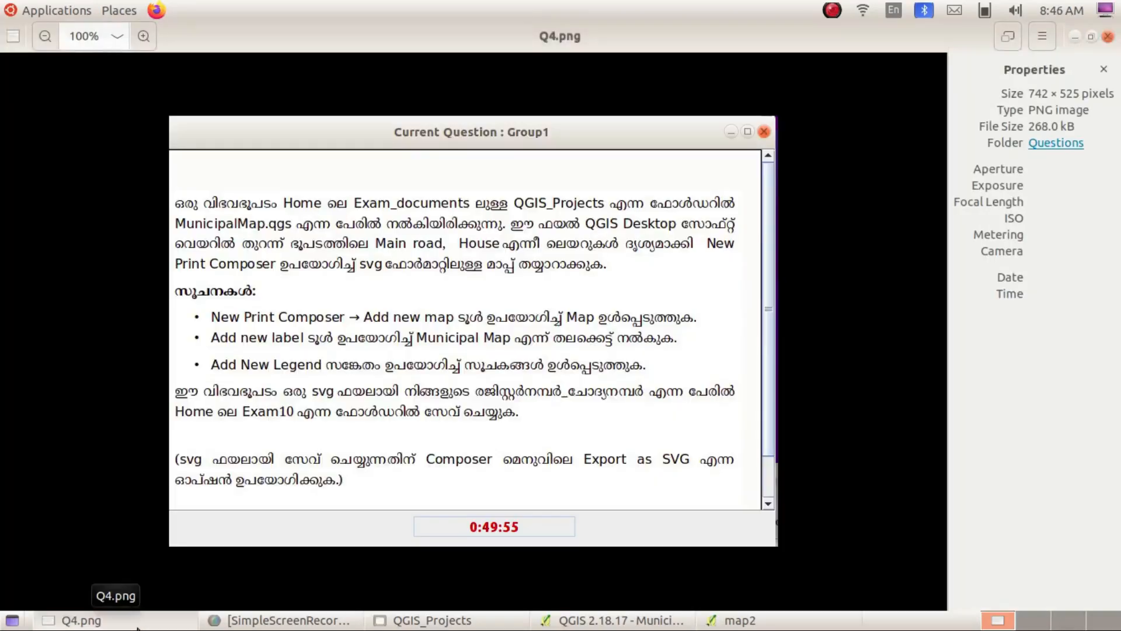
click(1073, 41)
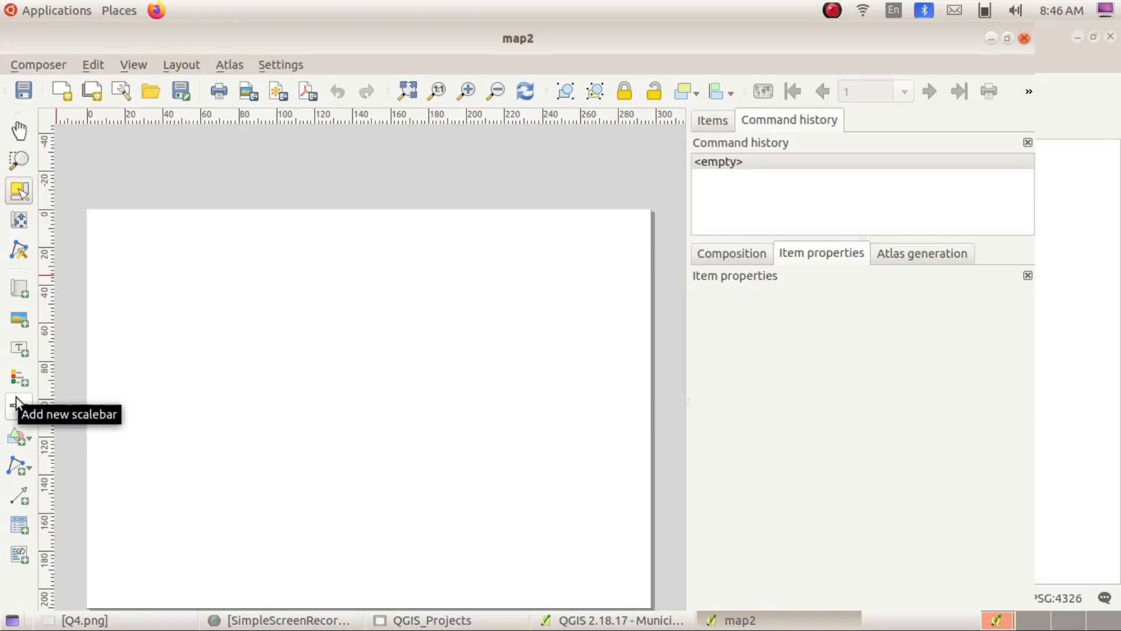
click(24, 294)
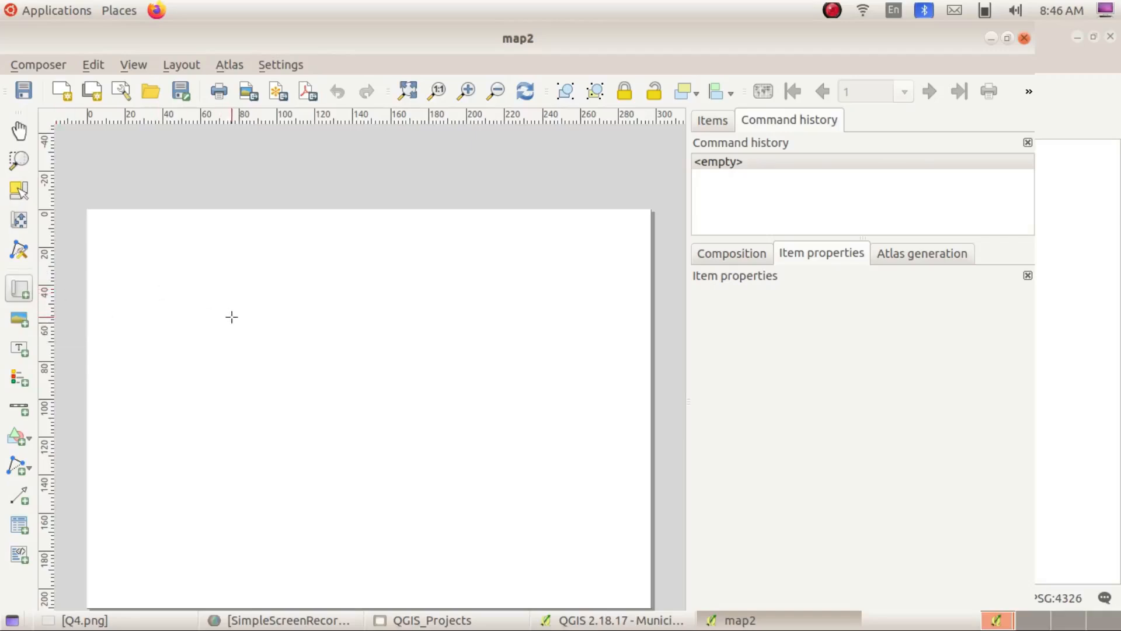
drag(204, 308, 514, 602)
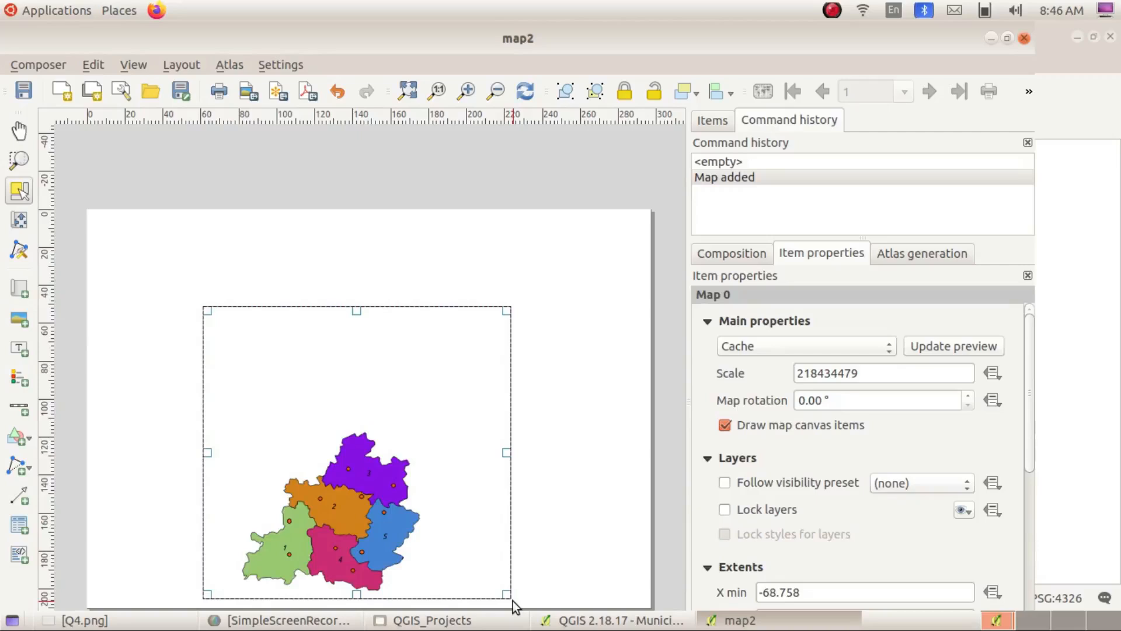
Check the question's title instruction, then add a label above the map with the text MUNICIPAL MAP
click(171, 626)
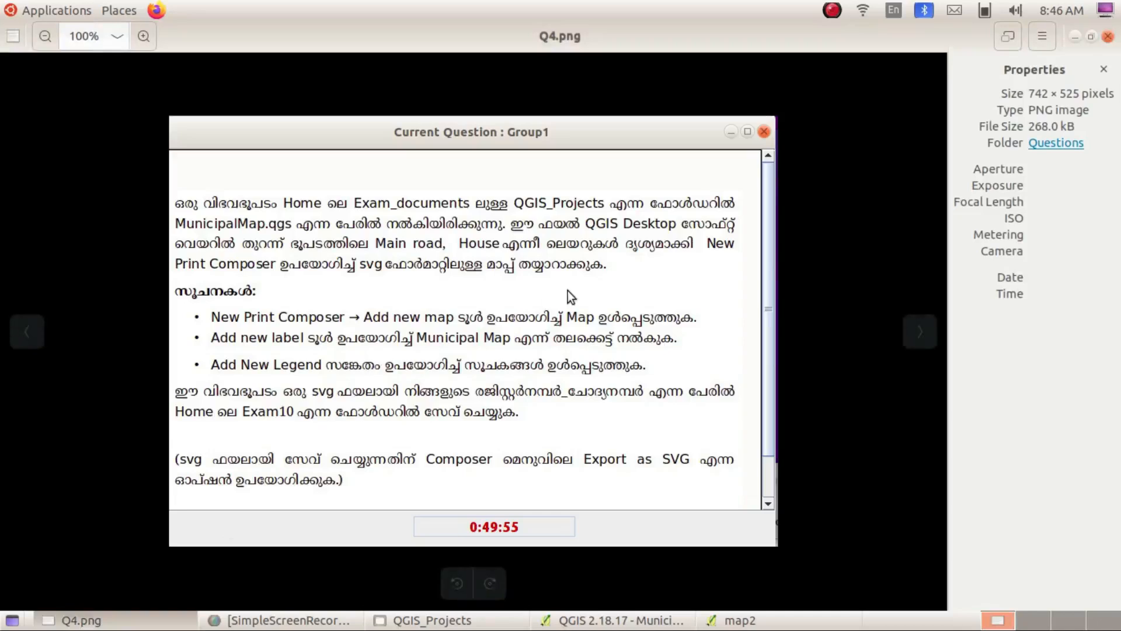
click(1074, 39)
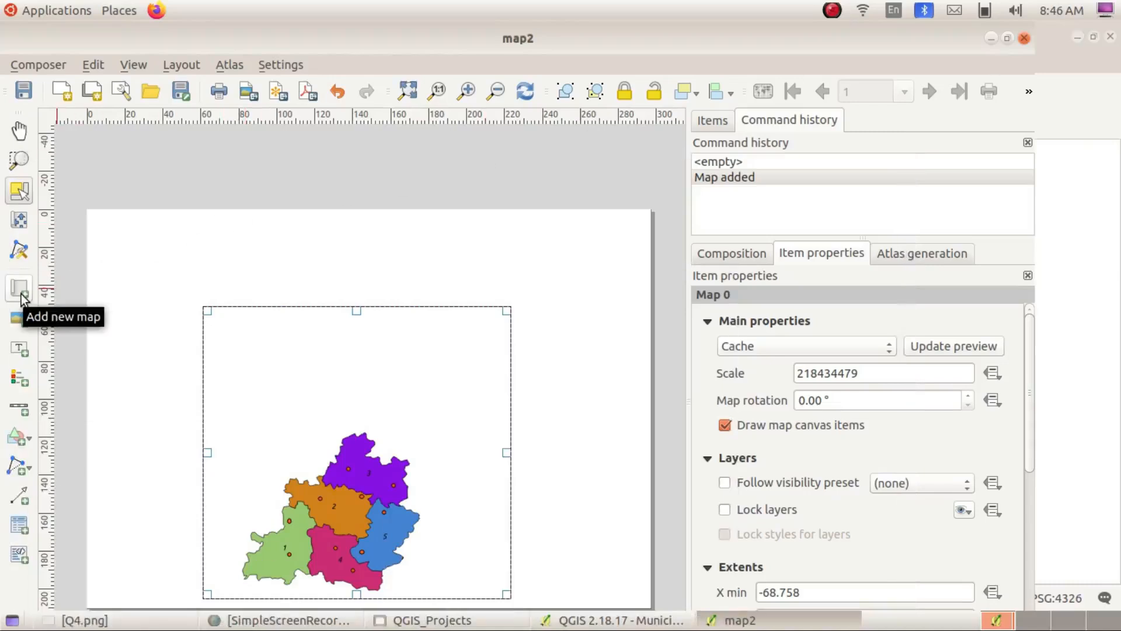
click(21, 349)
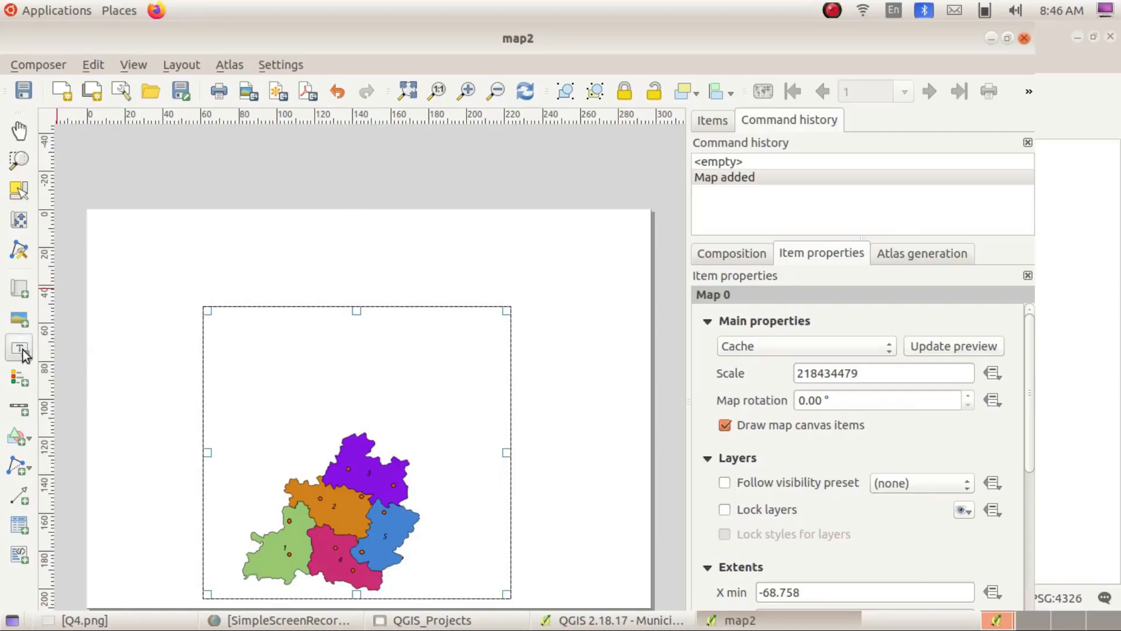
click(279, 253)
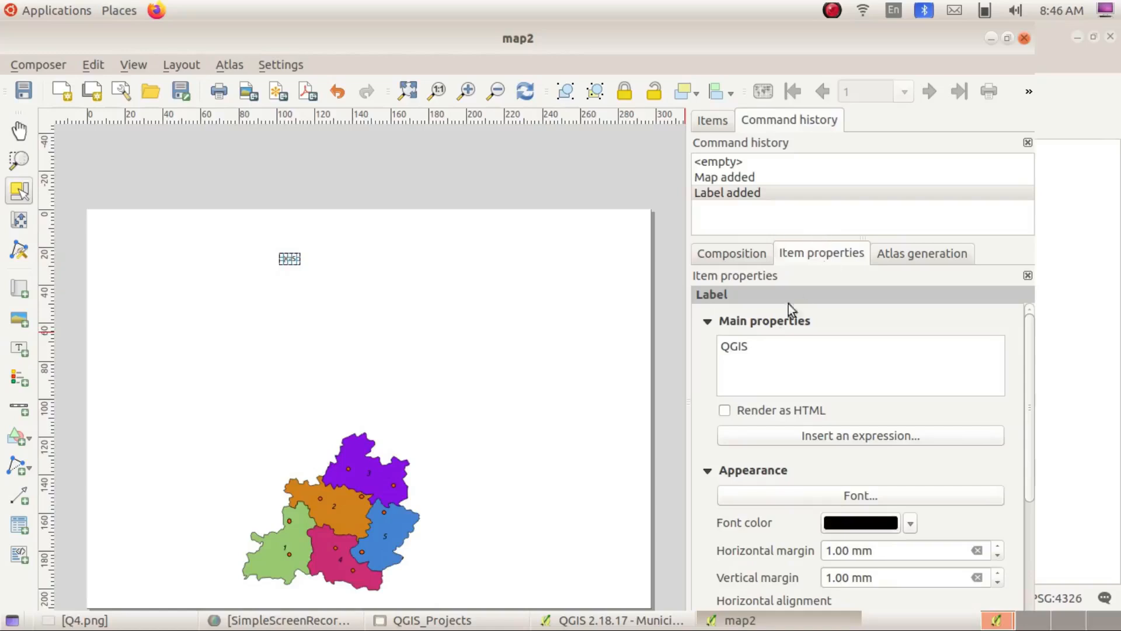
click(761, 341)
key(BackSpace)
key(BackSpace)
key(BackSpace)
key(BackSpace)
text(MU)
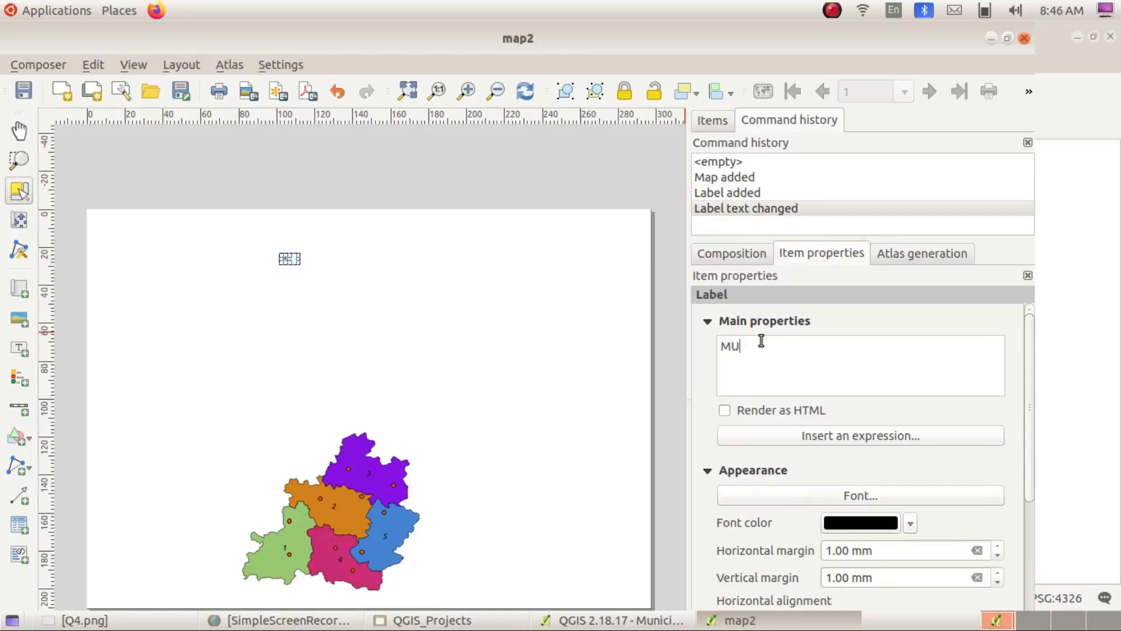
text(NICIPAL MAP)
Set the title label's font size to 26 and enlarge its frame to fit the whole text
click(831, 495)
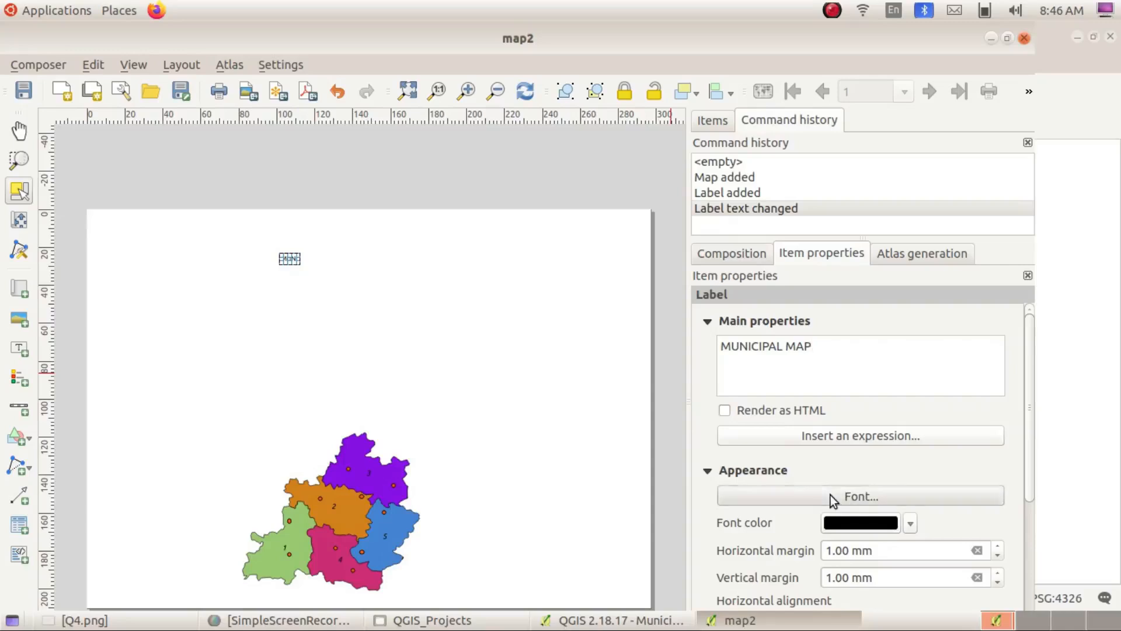
click(754, 299)
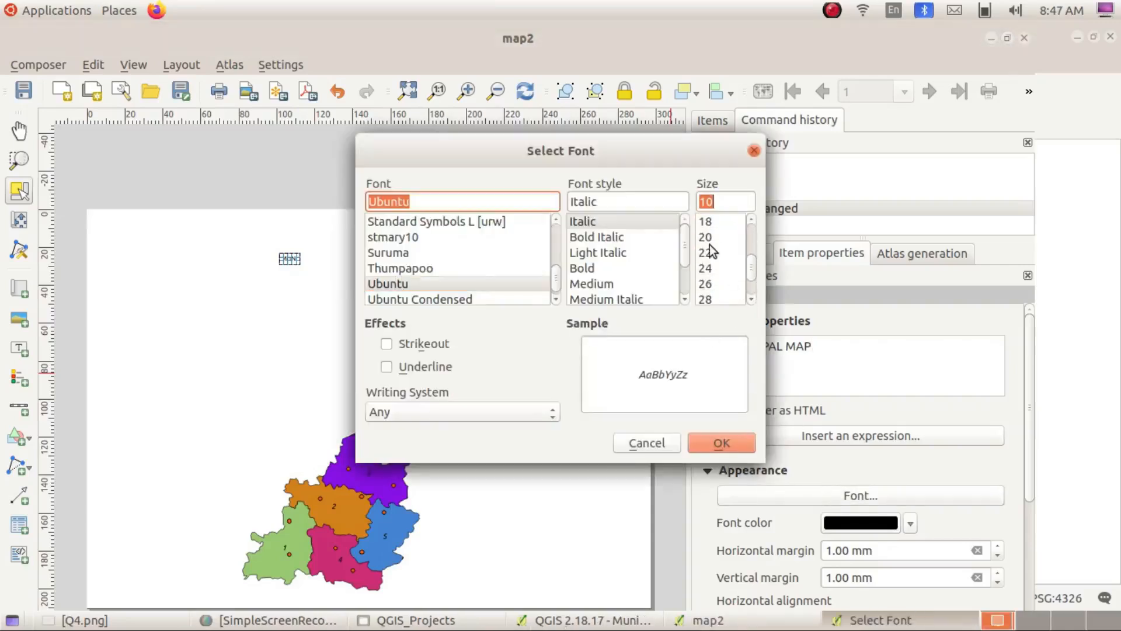
click(706, 284)
click(714, 441)
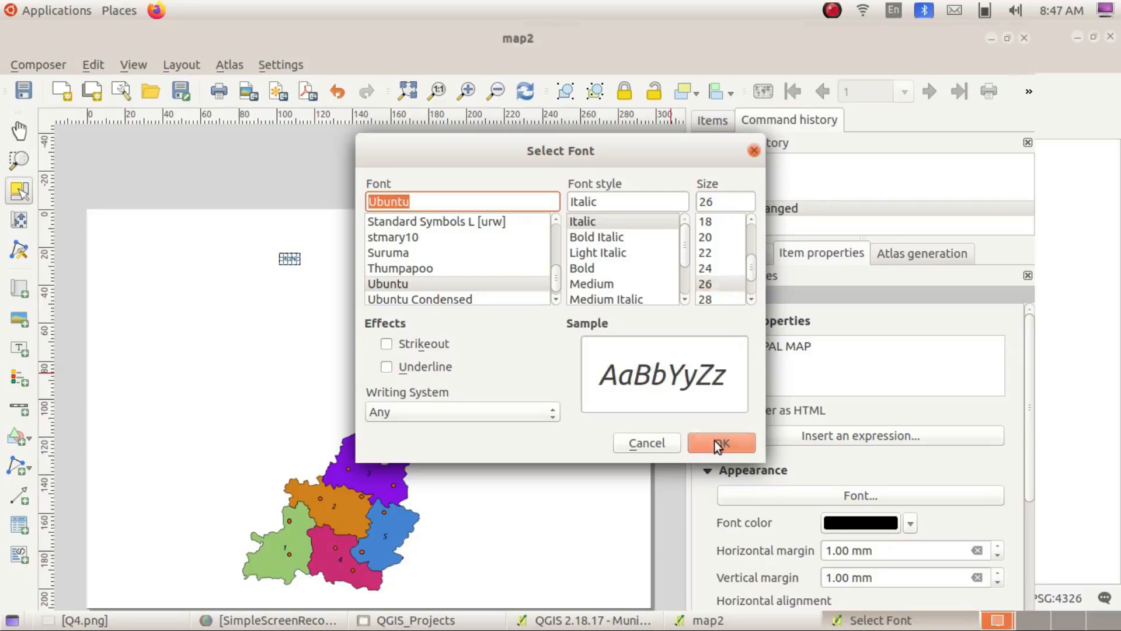
drag(297, 262, 502, 294)
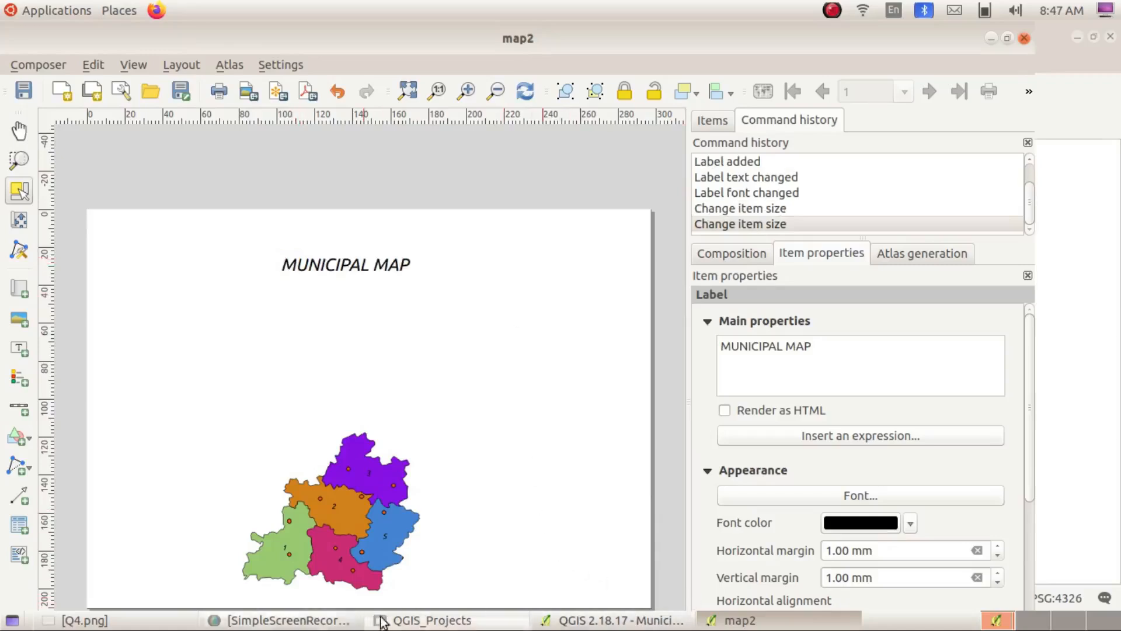
Check the question's legend instruction, then add a legend to the right of the map on the composer page
click(149, 619)
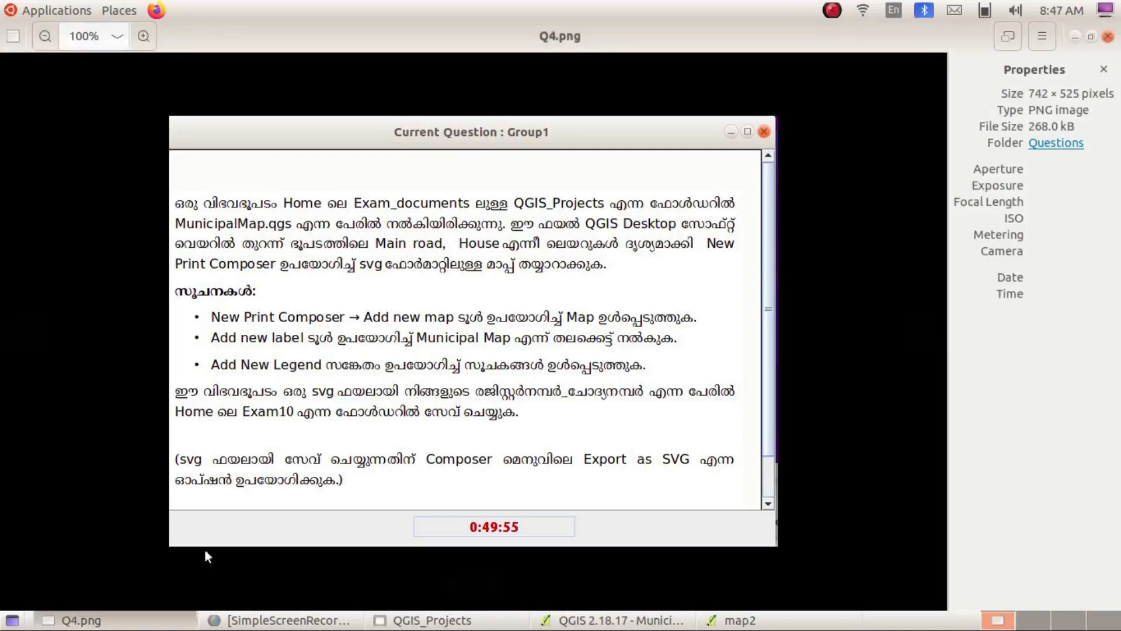
click(1071, 34)
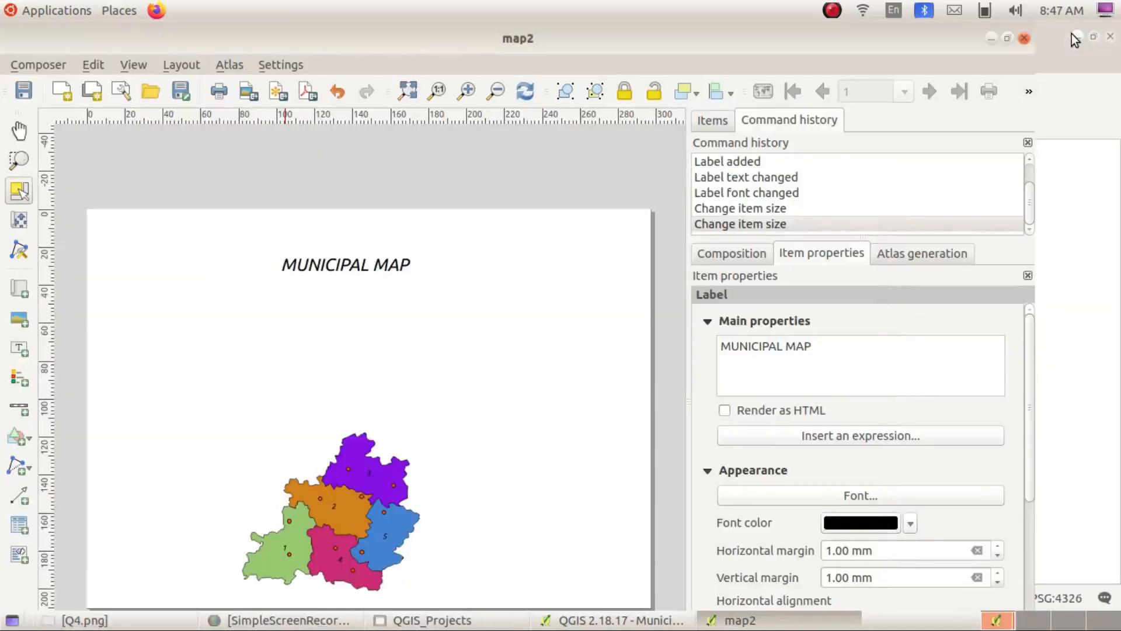
click(15, 383)
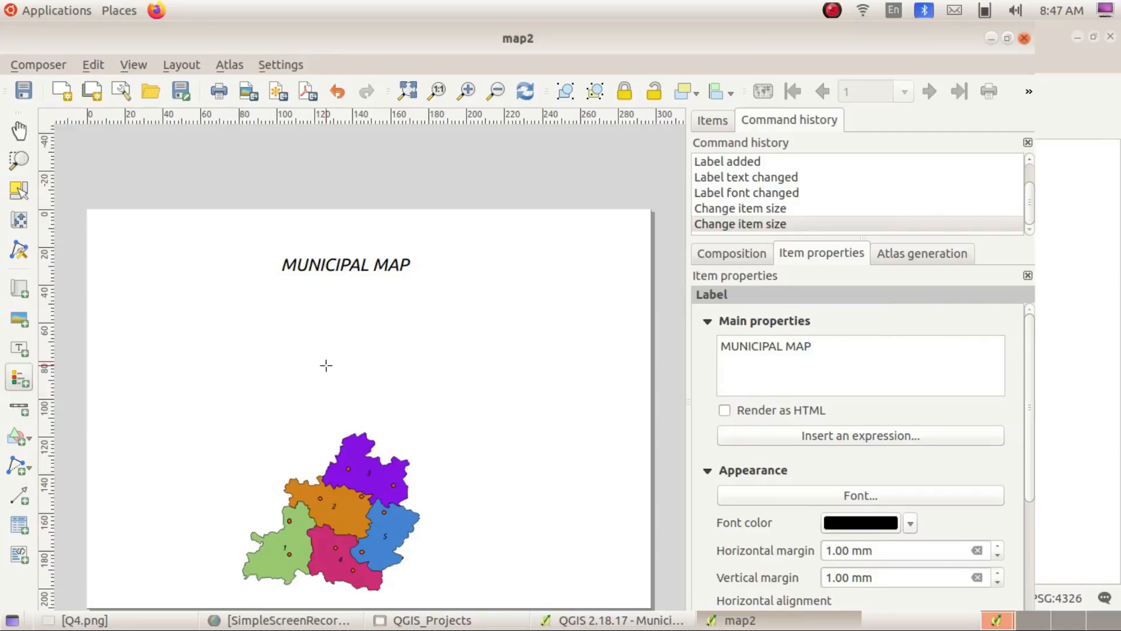
click(496, 348)
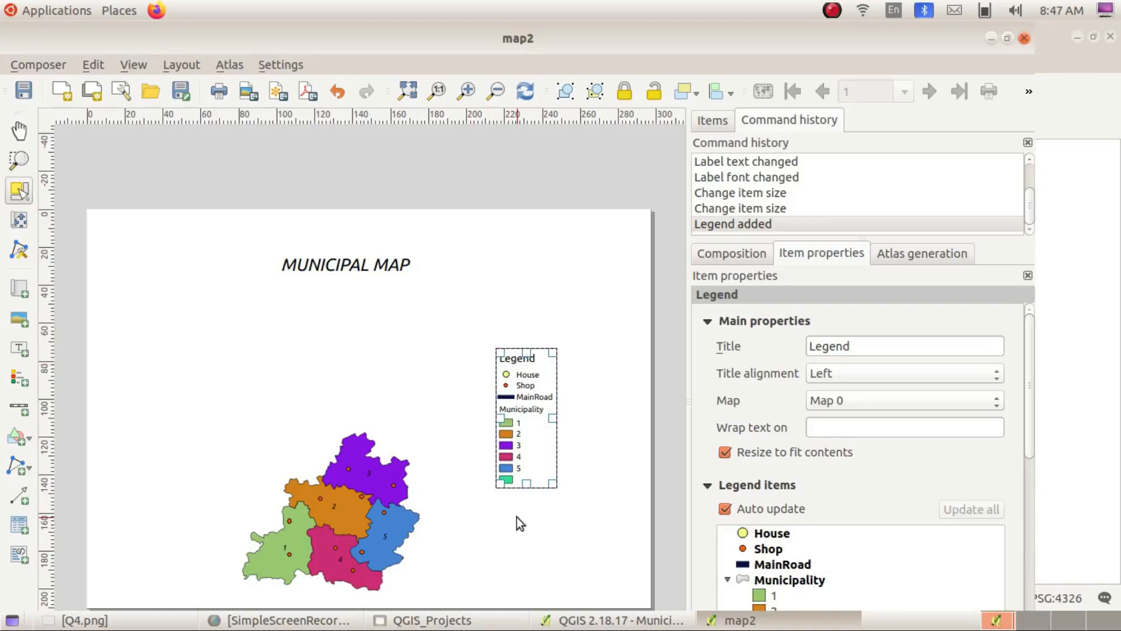
Check the question's saving instructions, then export the composition as SVG into Home's Exam10 folder, named with the register number followed by _1
click(142, 628)
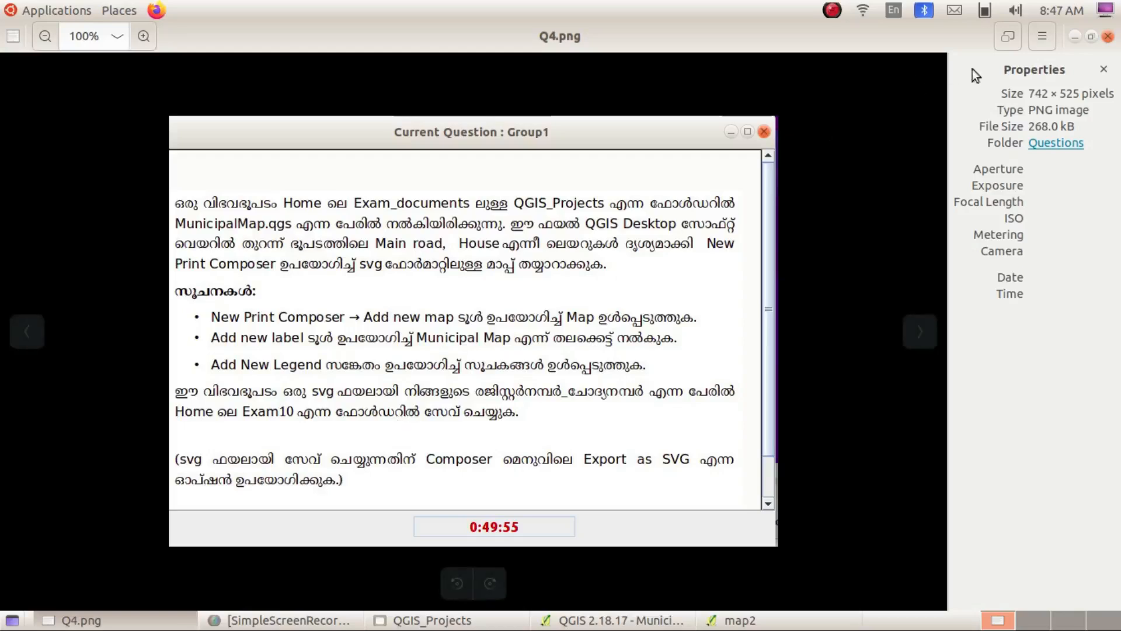
click(1074, 38)
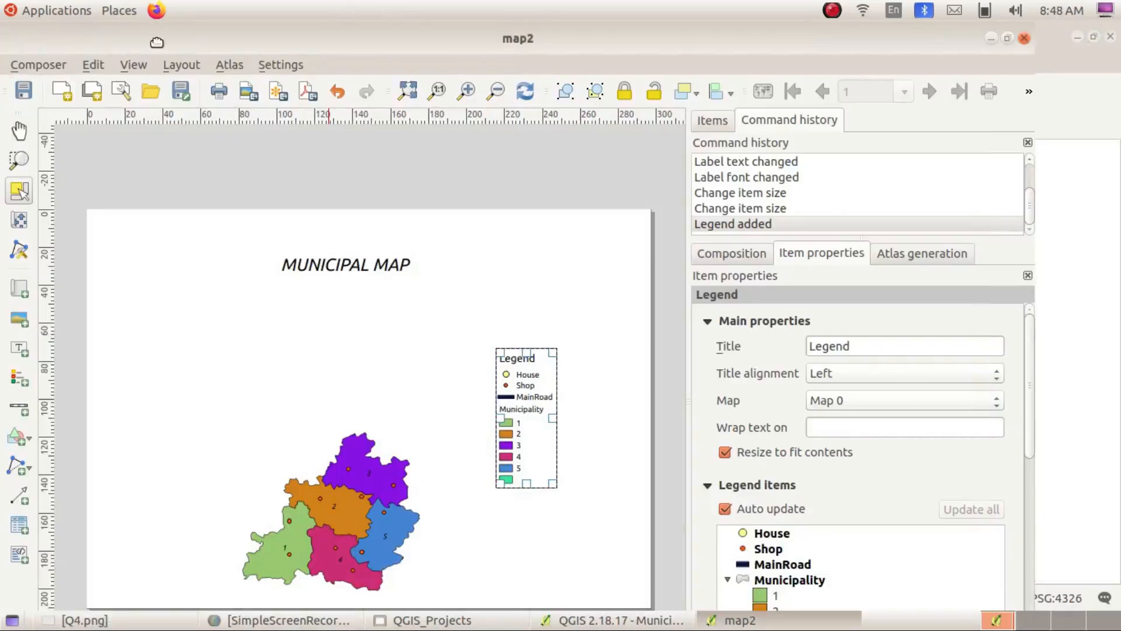
click(61, 65)
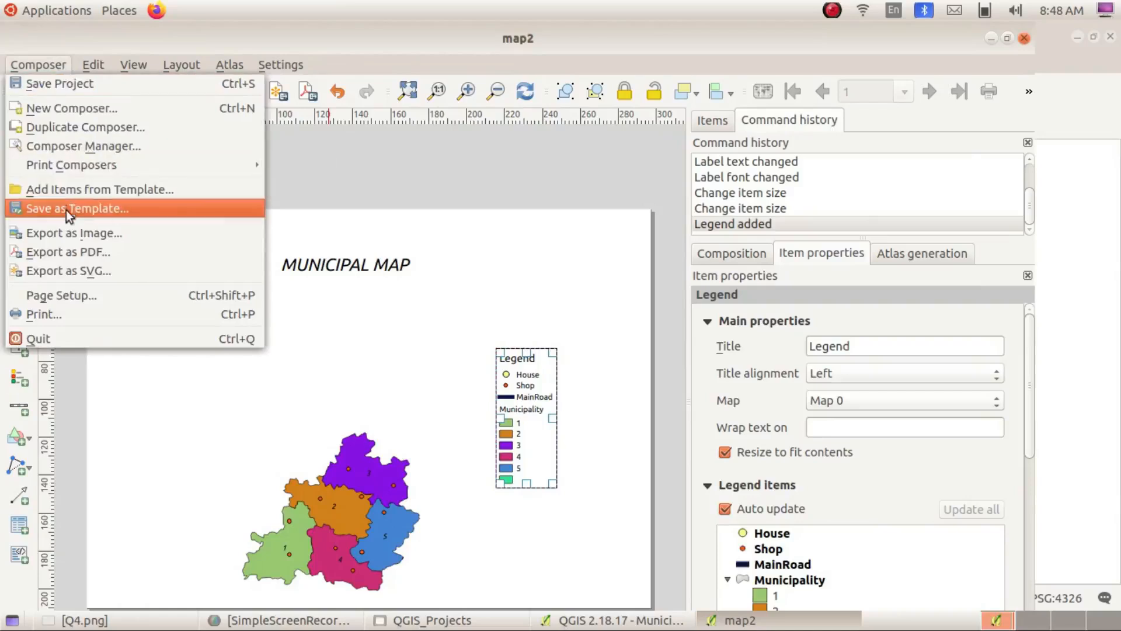
click(72, 270)
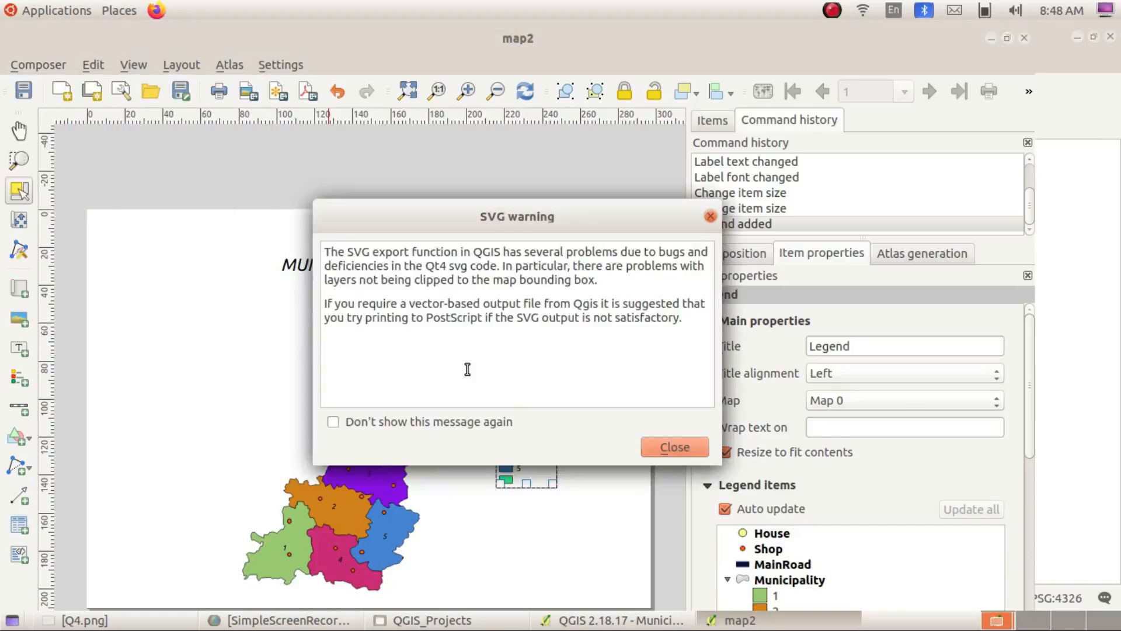
click(688, 454)
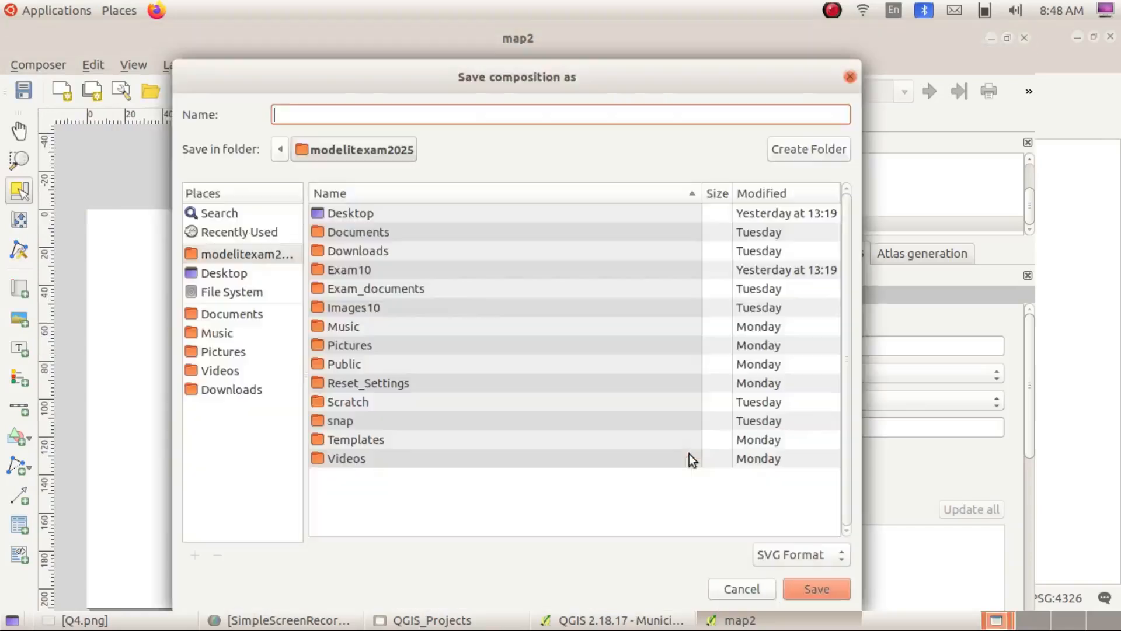
click(221, 252)
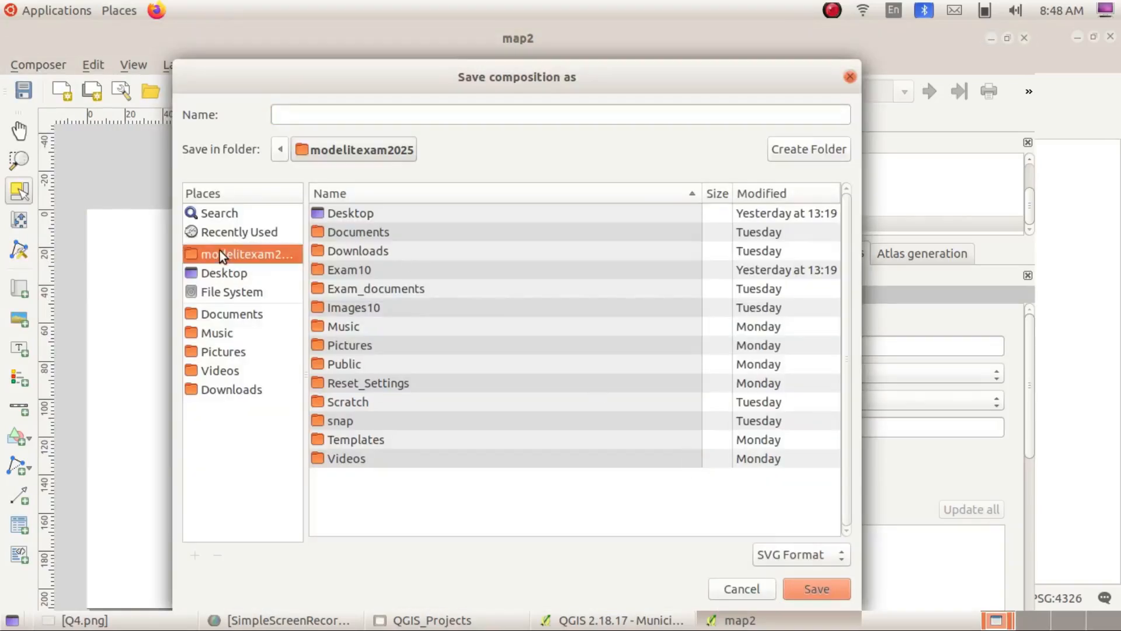
double_click(363, 269)
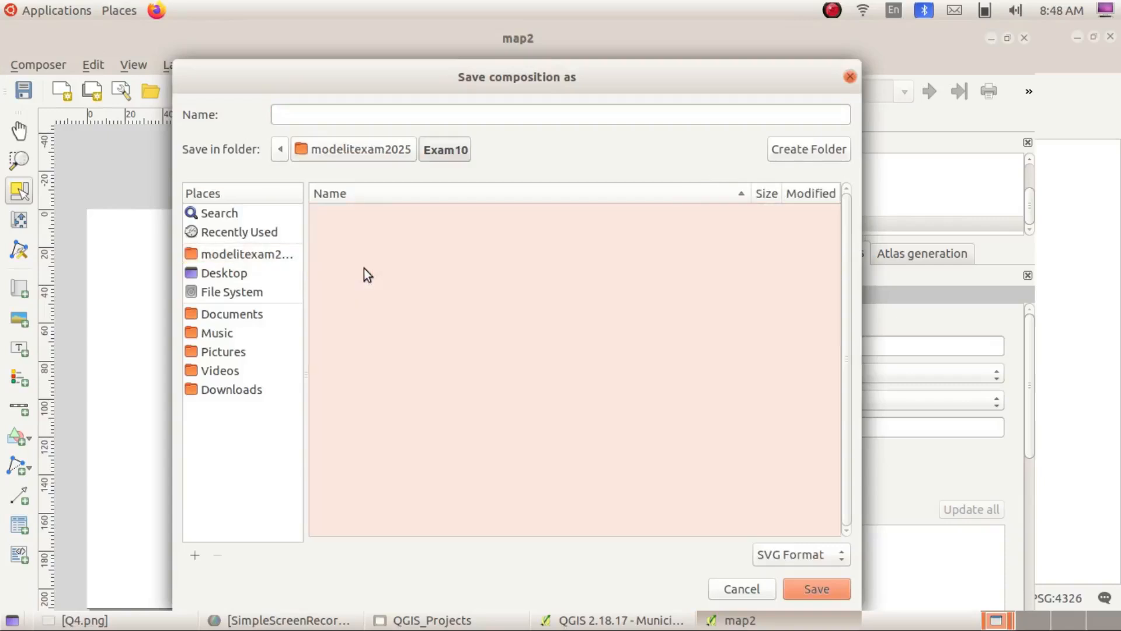
click(319, 113)
text(45677)
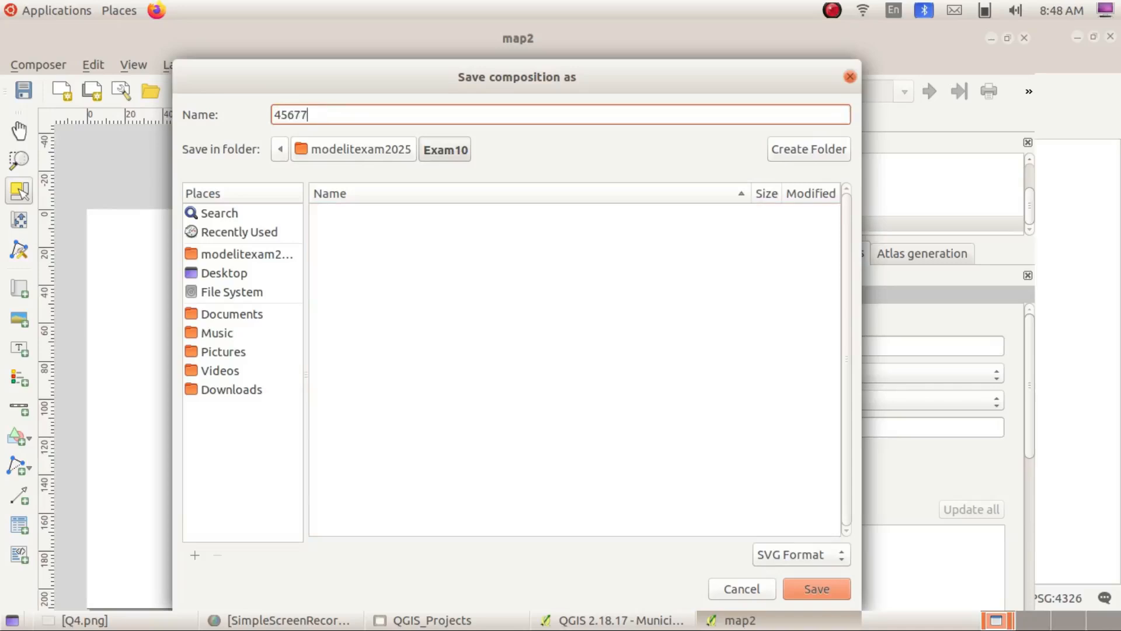
text(_1)
click(808, 595)
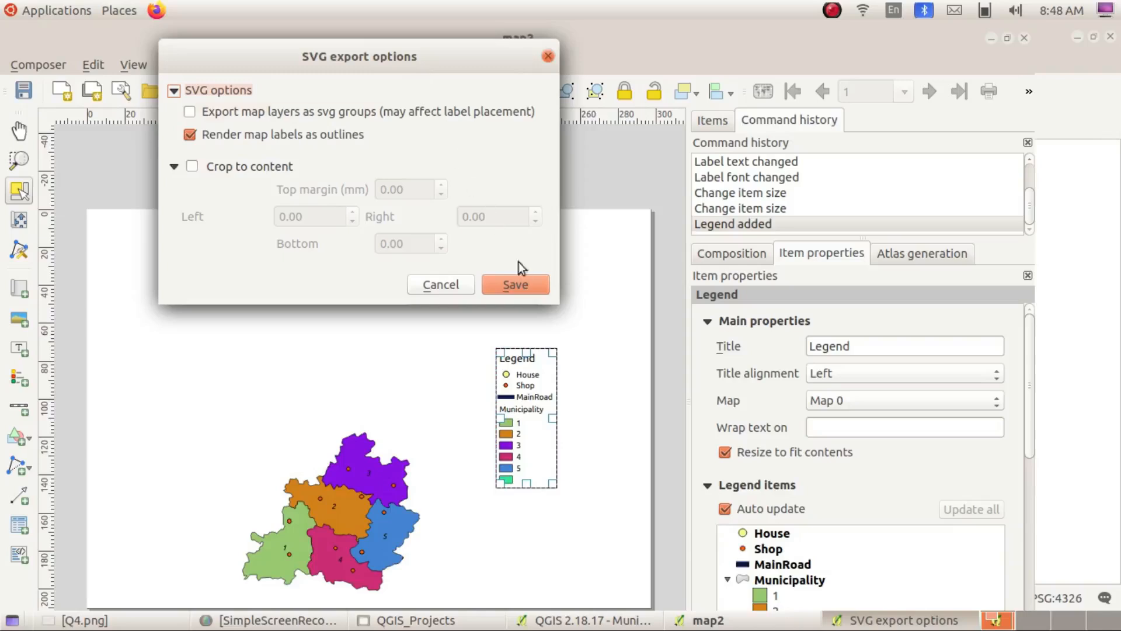
click(521, 281)
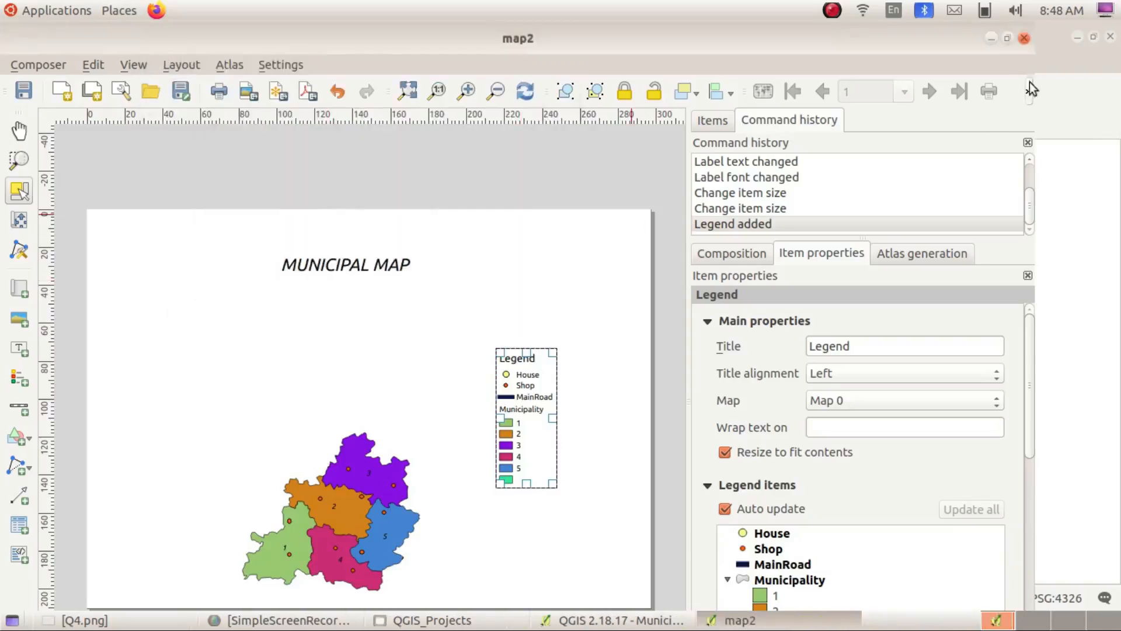
Clear the other windows and close the map2 composer, then open the exported SVG from Home's Exam10 folder to check it
click(1078, 36)
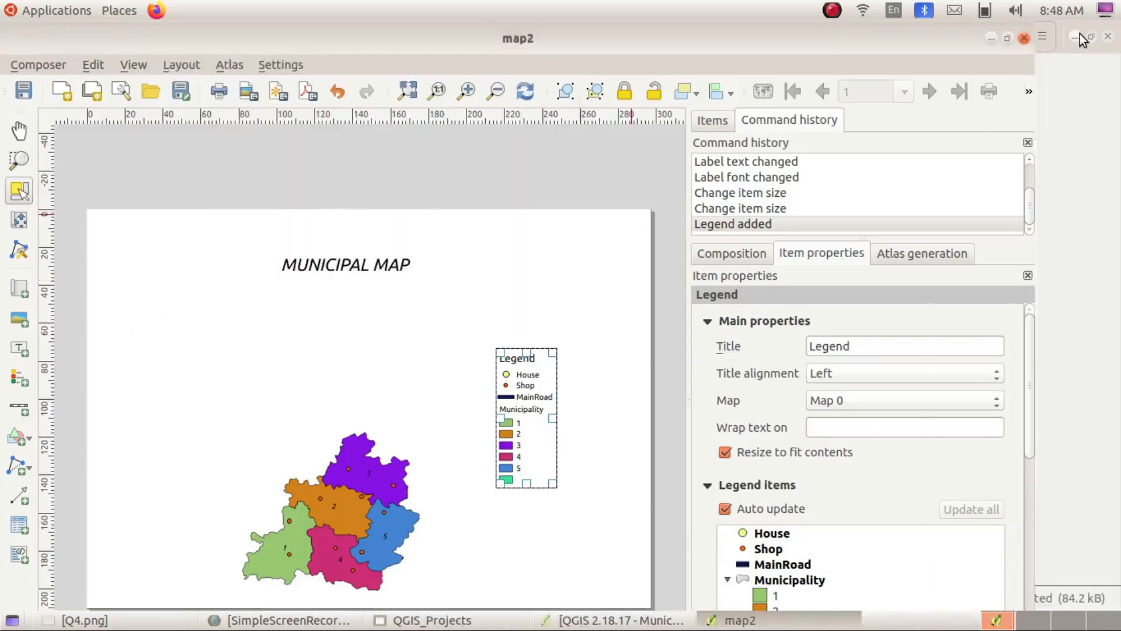
click(1078, 36)
click(1025, 37)
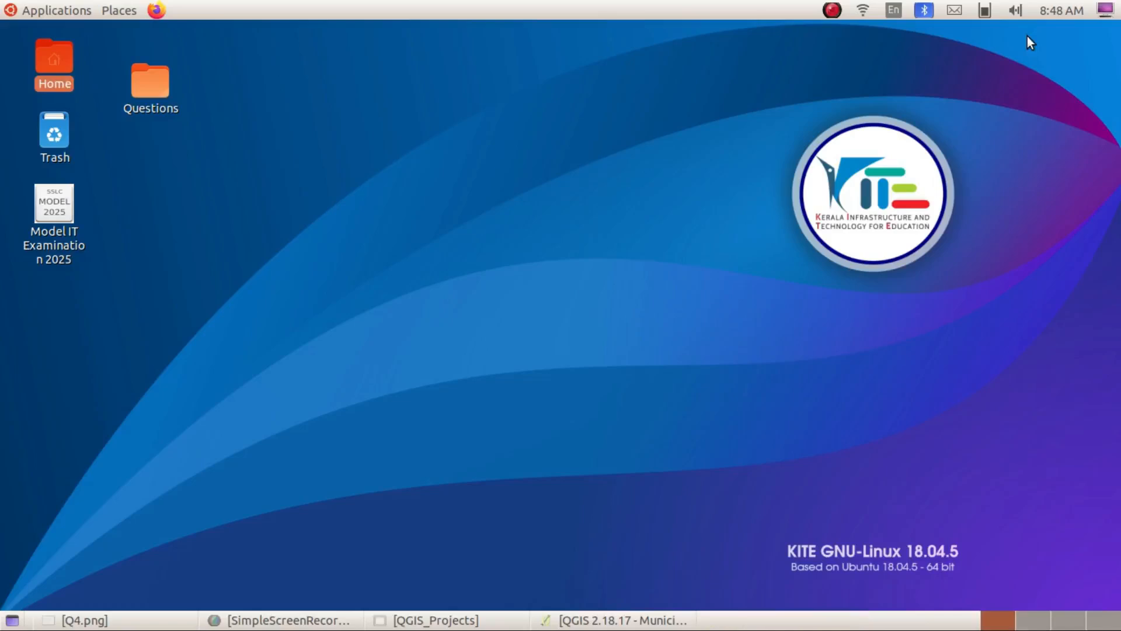
double_click(54, 65)
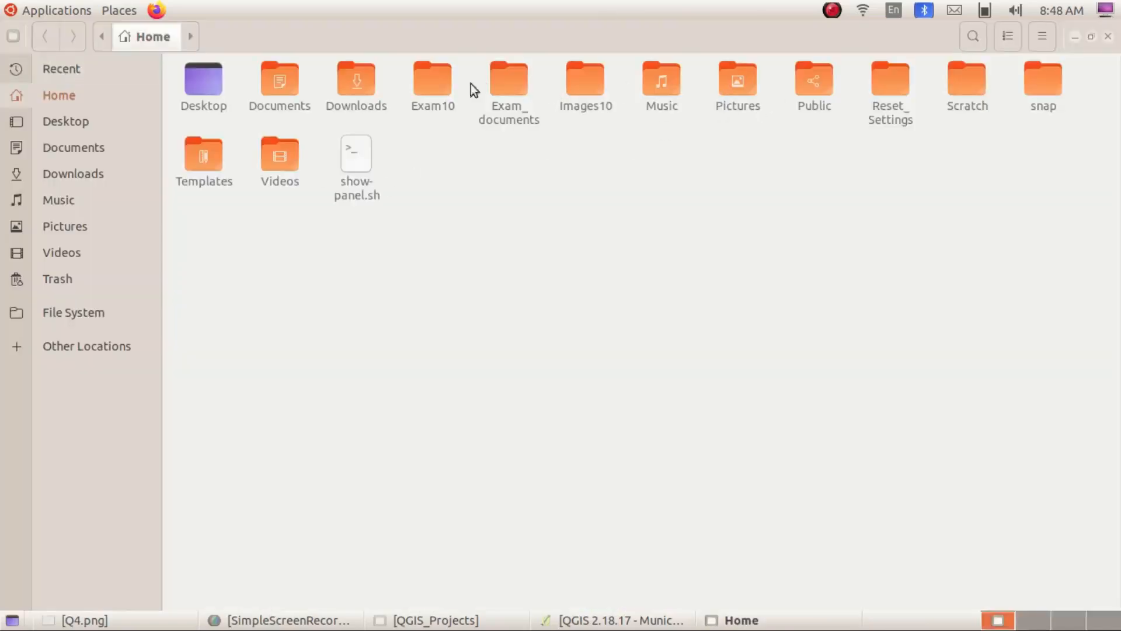
double_click(447, 82)
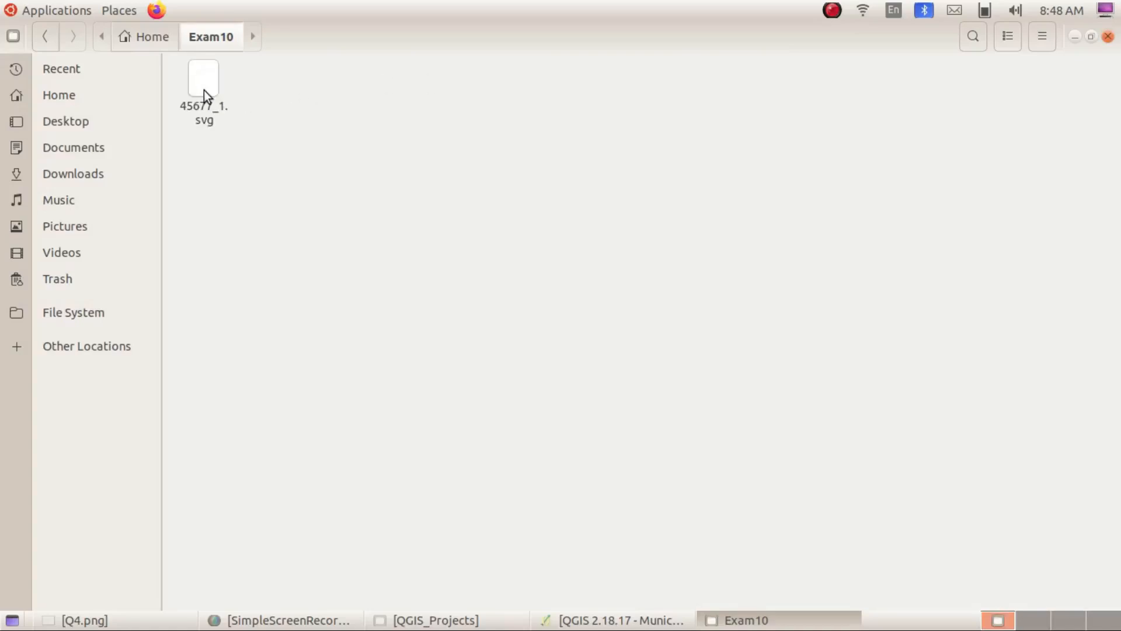
double_click(204, 90)
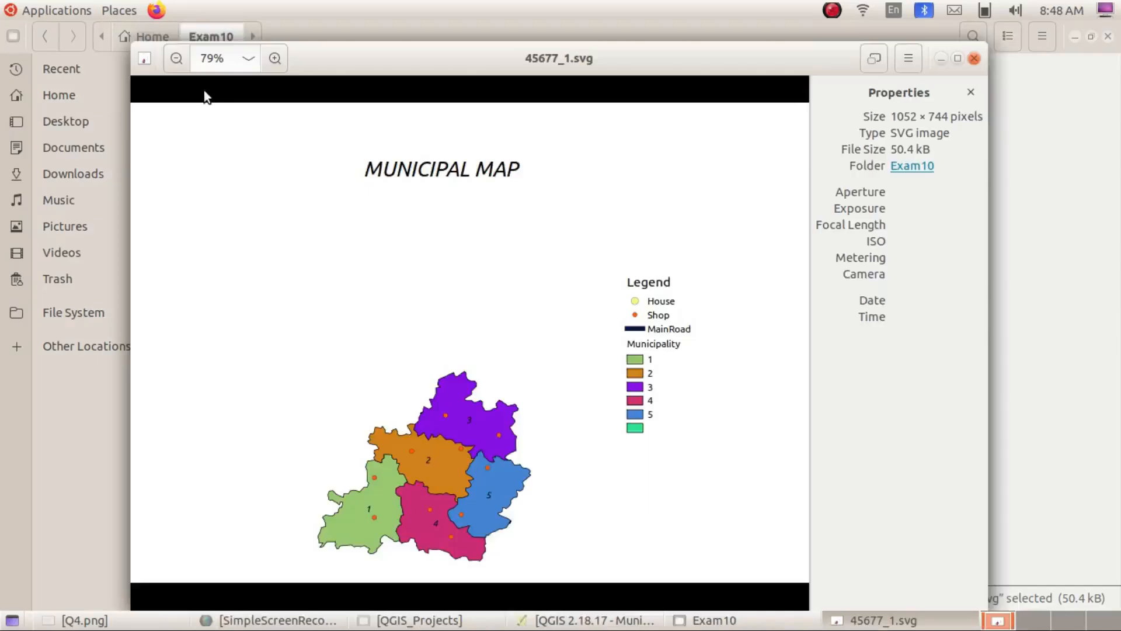